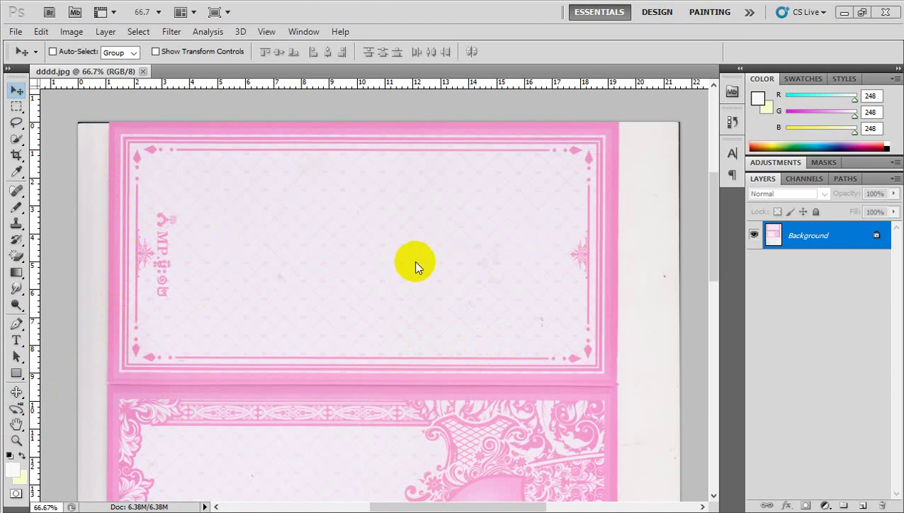
Look over the pink dddd.jpg card at 66.7% by scrolling up and down.
scroll(496, 282, "up", 2)
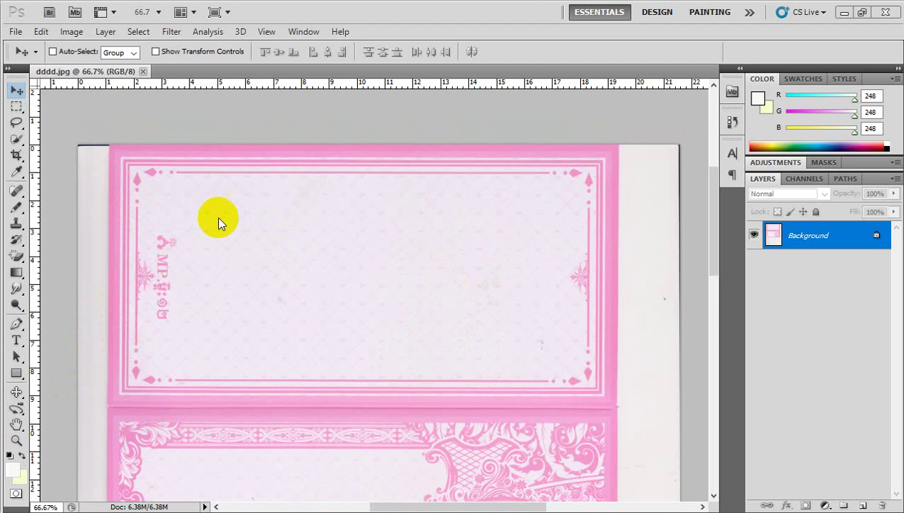
left_click(16, 91)
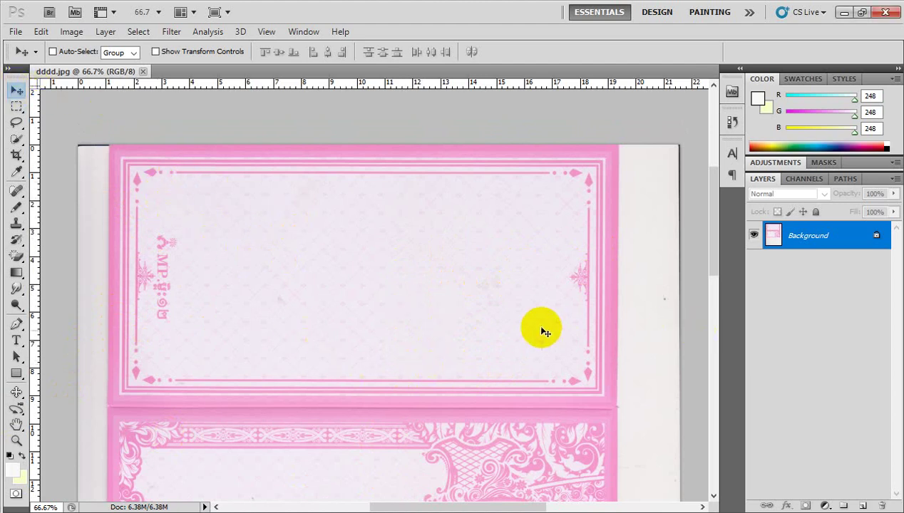
scroll(542, 329, "down", 2)
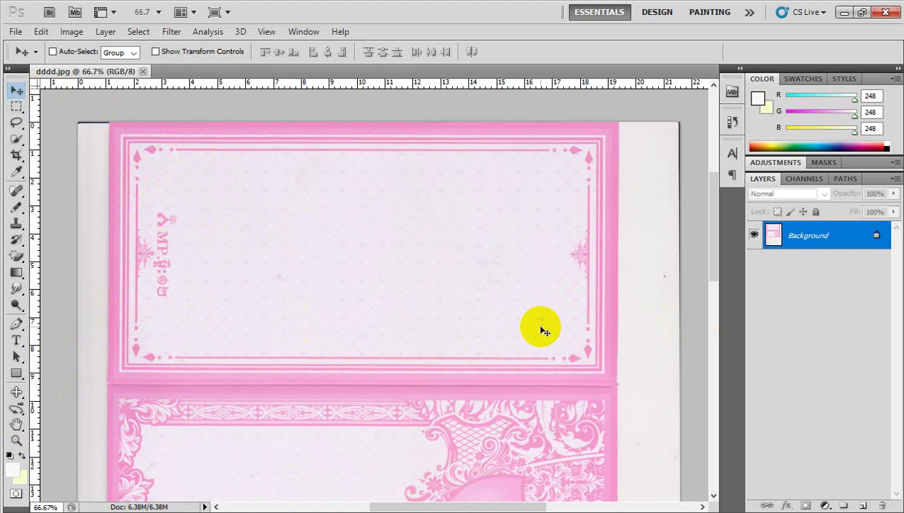
scroll(541, 329, "up", 2)
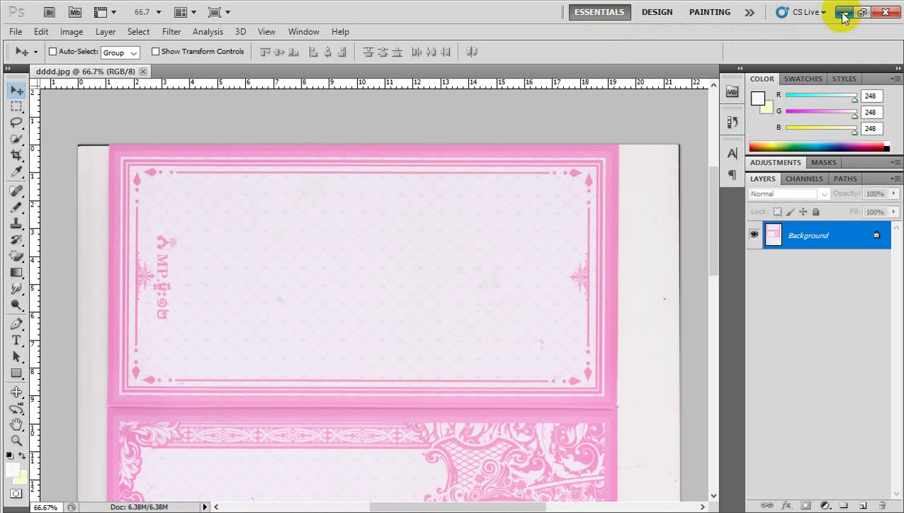
left_click(843, 13)
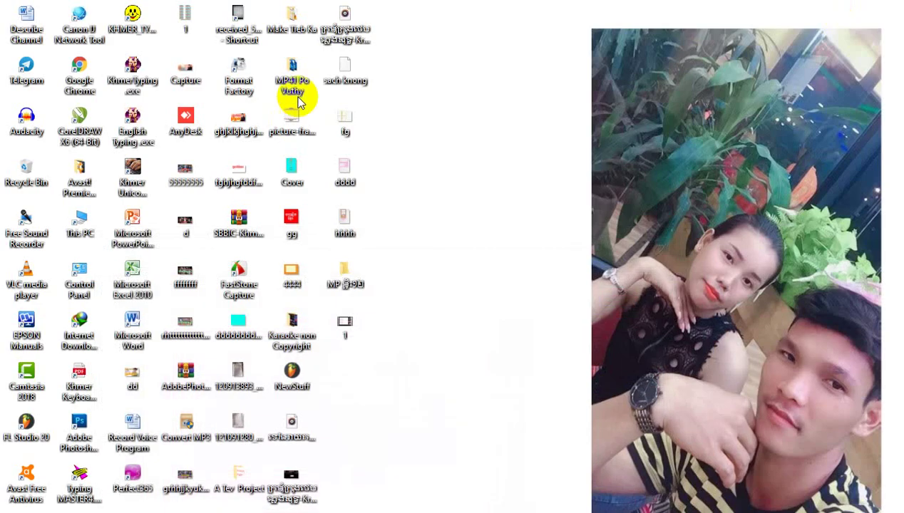
left_click(345, 75)
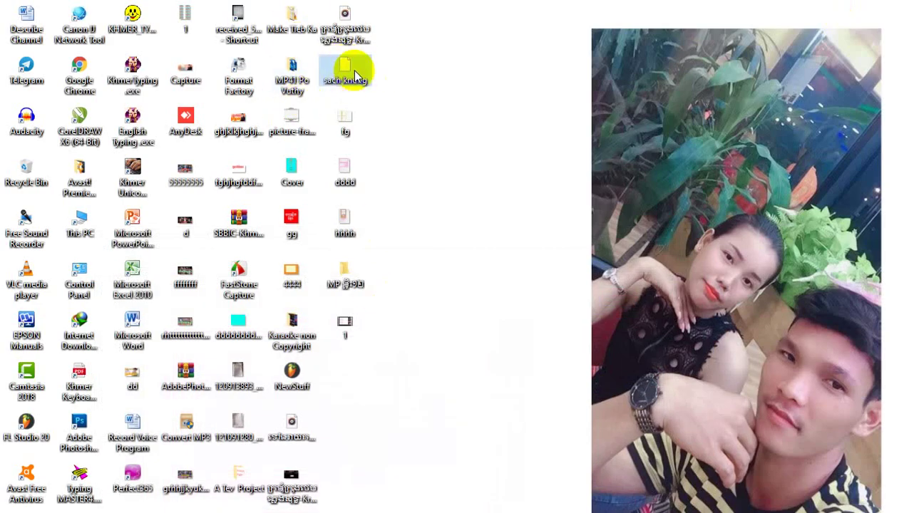
mouse_move(347, 69)
left_mouse_down()
mouse_move(378, 191)
mouse_move(374, 380)
left_mouse_up()
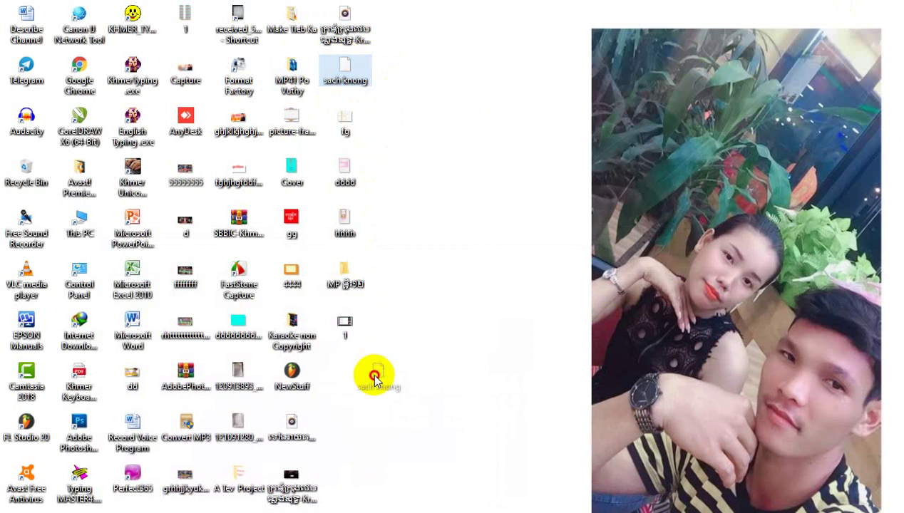
left_click_drag(374, 380, 333, 66)
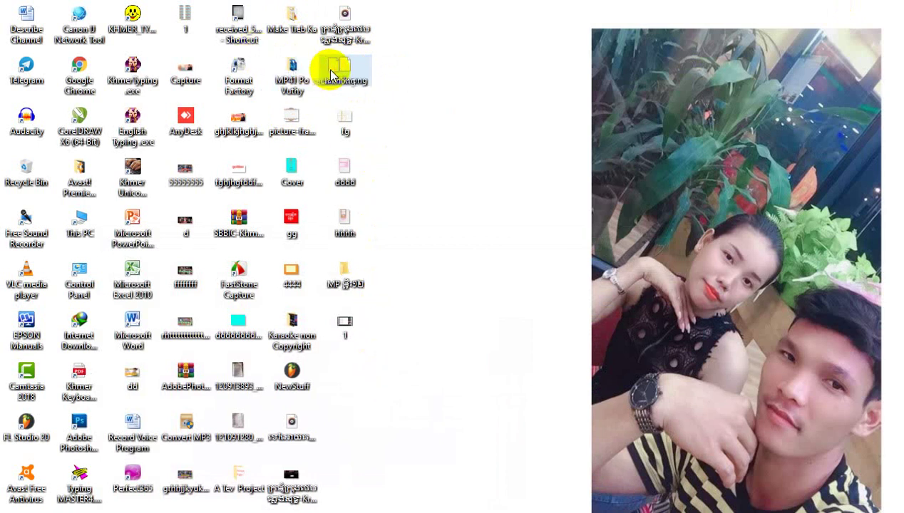
left_click(341, 123, "ctrl")
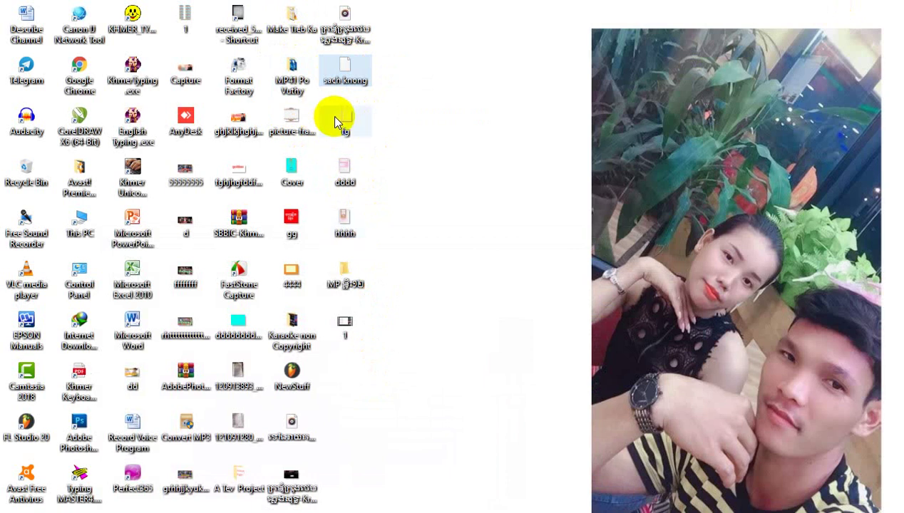
left_click(352, 171, "ctrl")
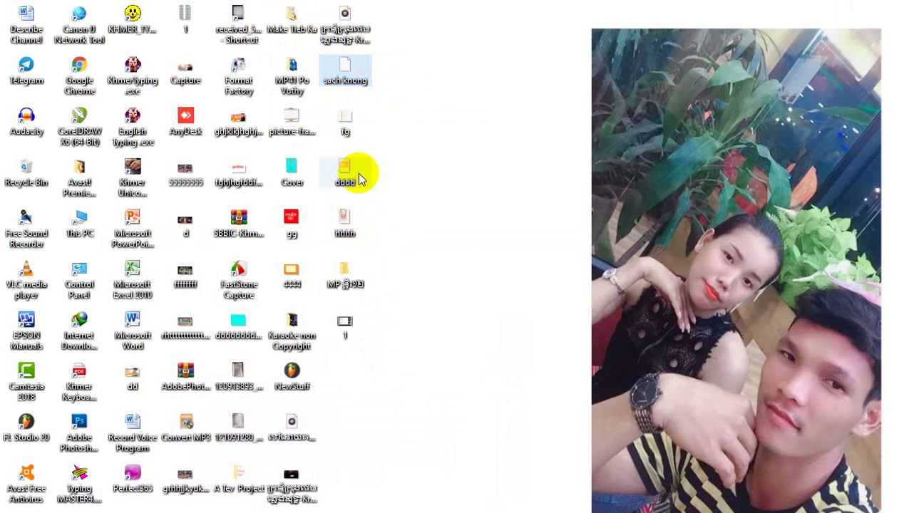
left_click(343, 129, "ctrl")
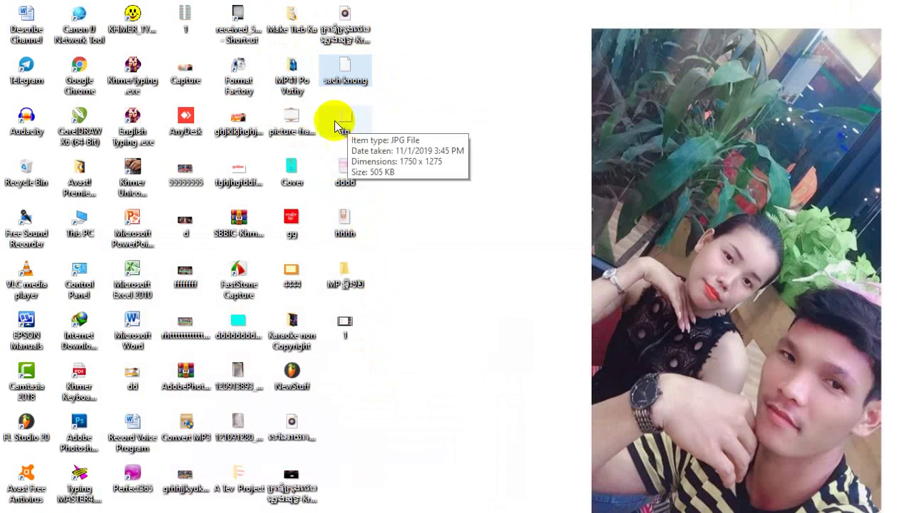
left_click(346, 130)
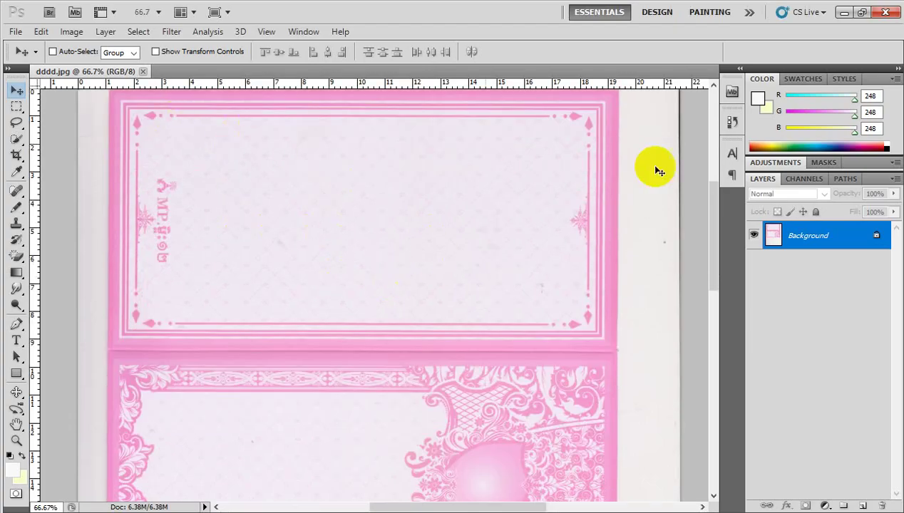
scroll(462, 300, "up", 3)
scroll(463, 300, "up", 3)
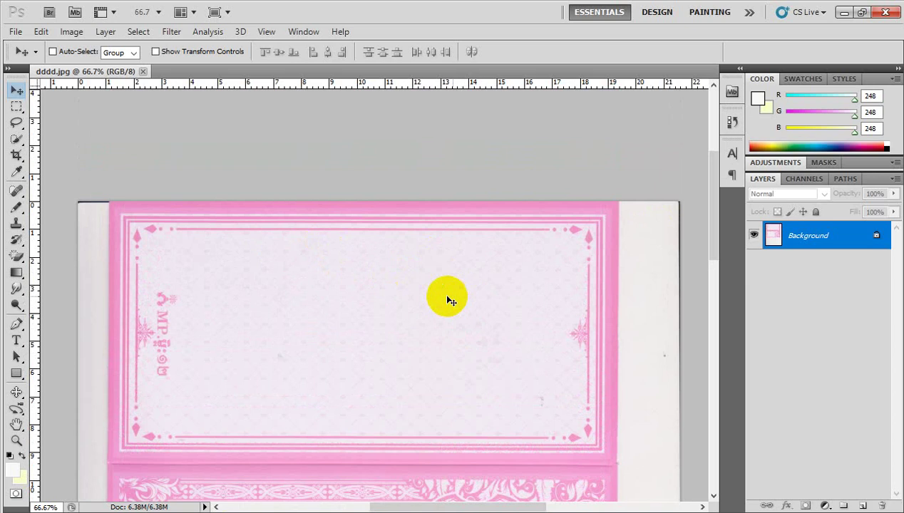
left_click(845, 13)
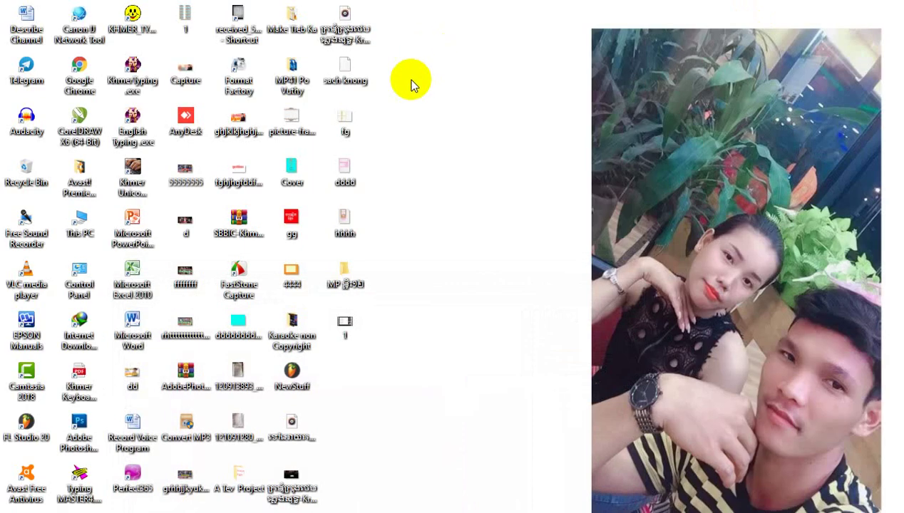
left_click(343, 122)
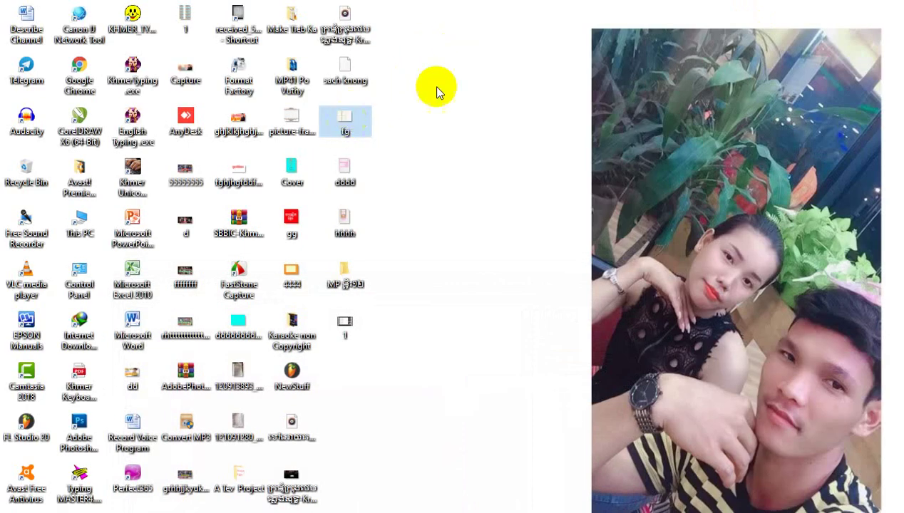
right_click(485, 6)
left_click(521, 41)
right_click(421, 5)
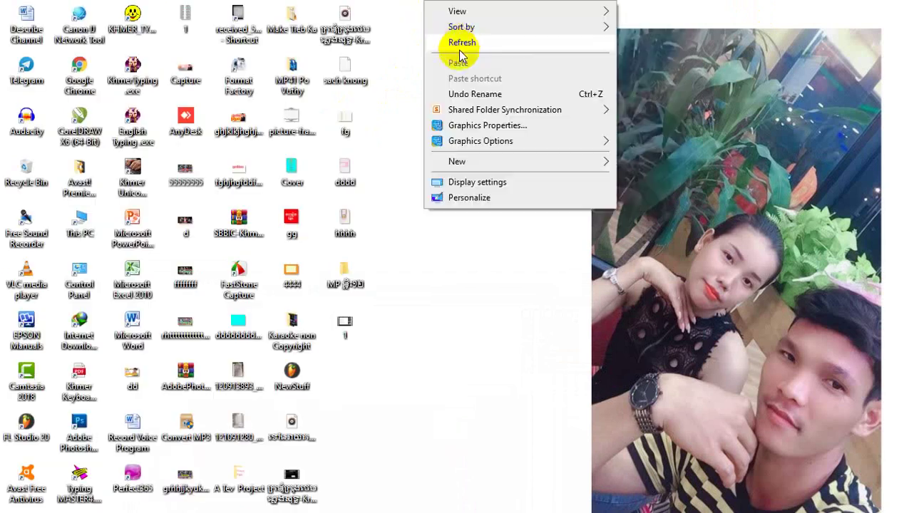
left_click(458, 43)
right_click(457, 6)
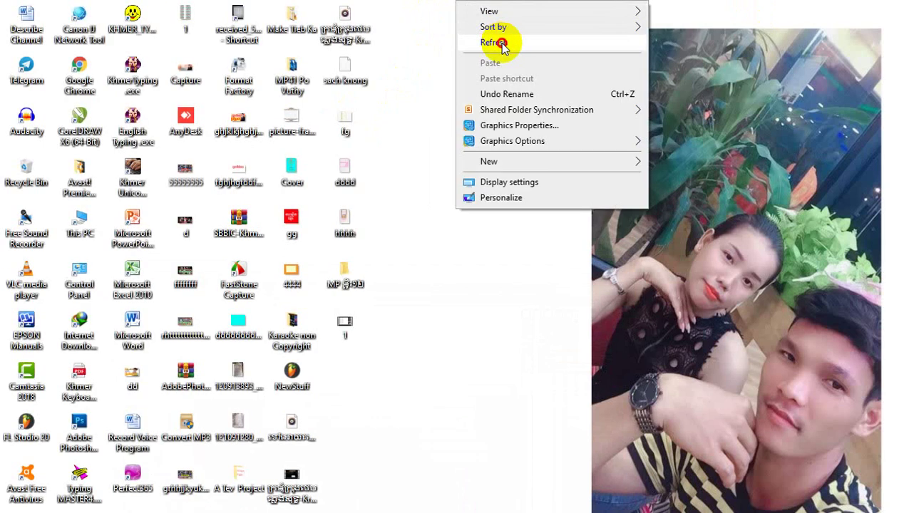
left_click(499, 41)
right_click(456, 6)
left_click(489, 42)
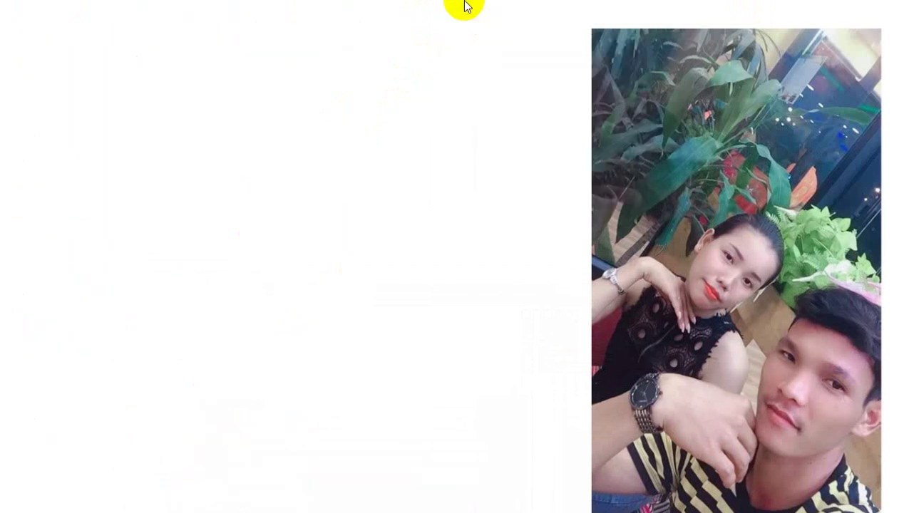
right_click(464, 6)
left_click(496, 44)
right_click(475, 4)
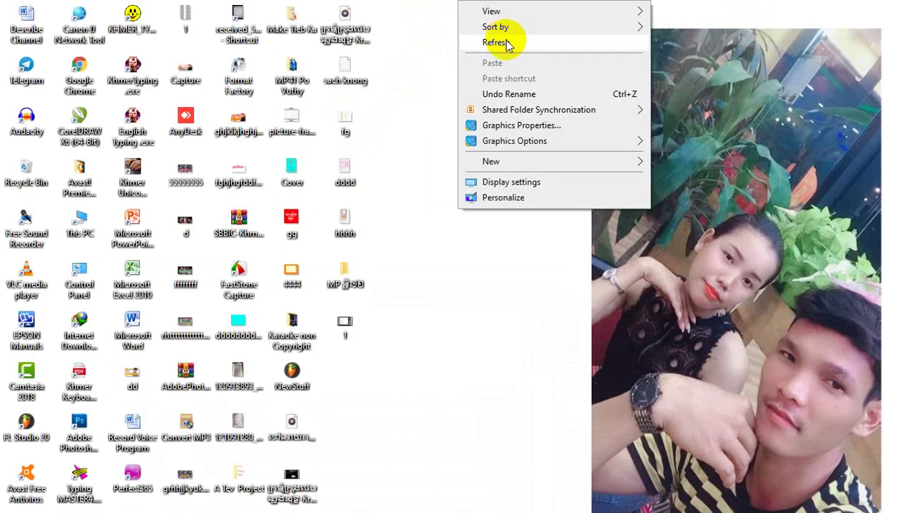
left_click(506, 41)
key("shift+F10")
left_click(345, 121)
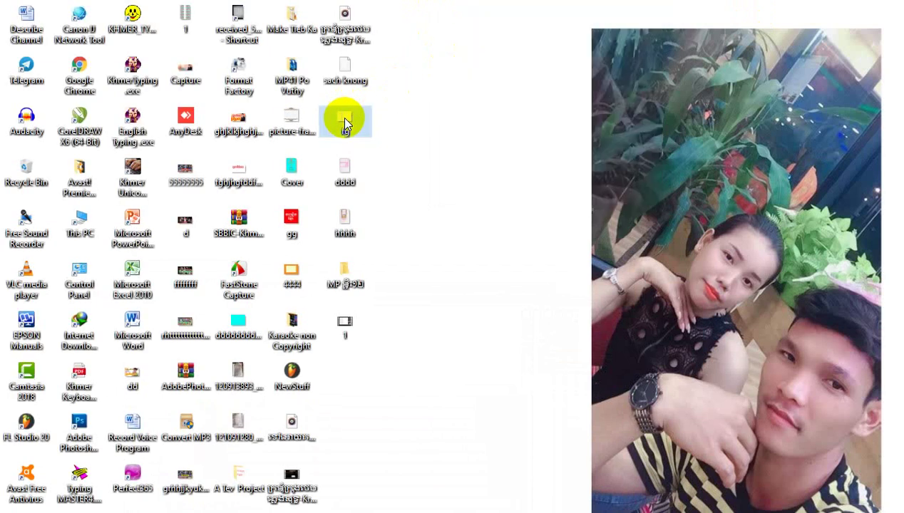
right_click(454, 4)
left_click(490, 42)
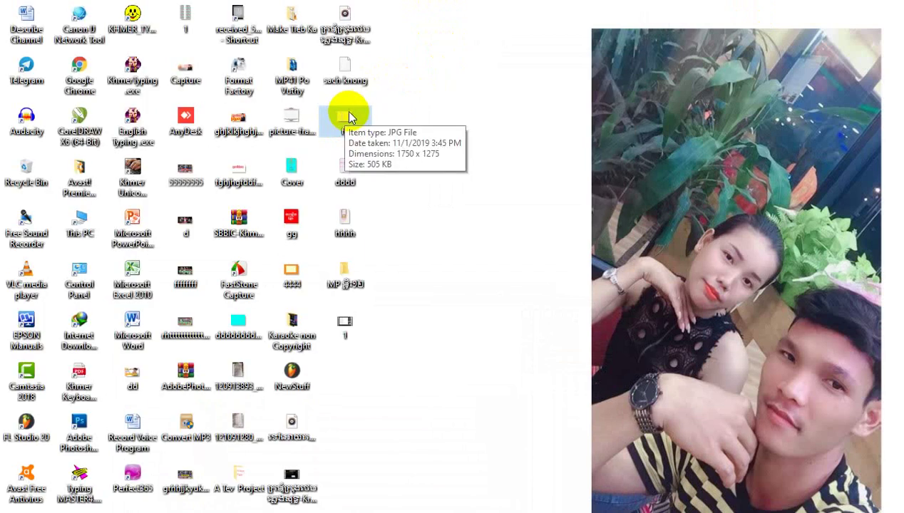
left_click(340, 125)
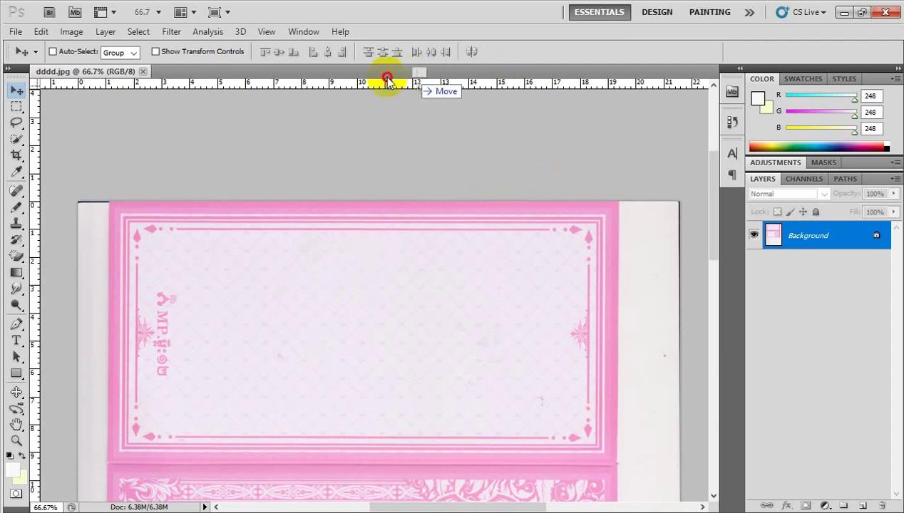
Open fg.jpg at 50% and bring the top edge of its upper gold frame into view.
left_click(332, 69)
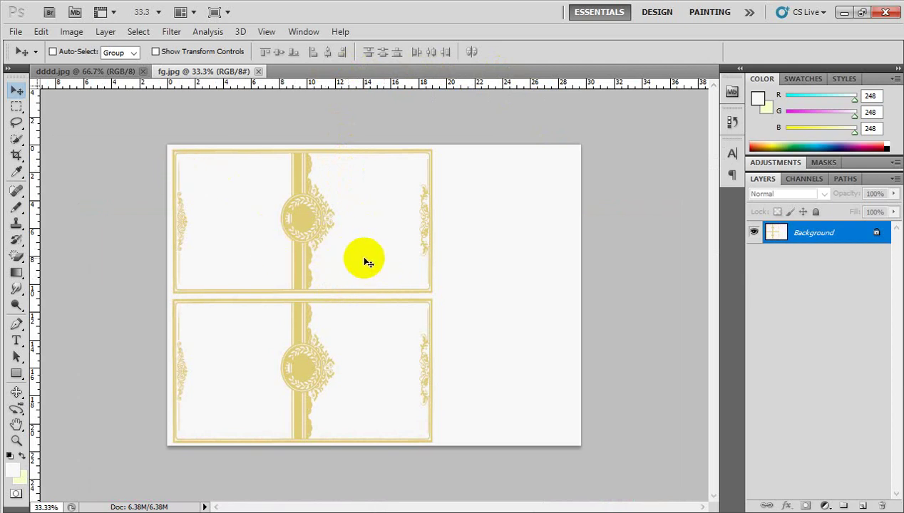
left_click(329, 253, "ctrl")
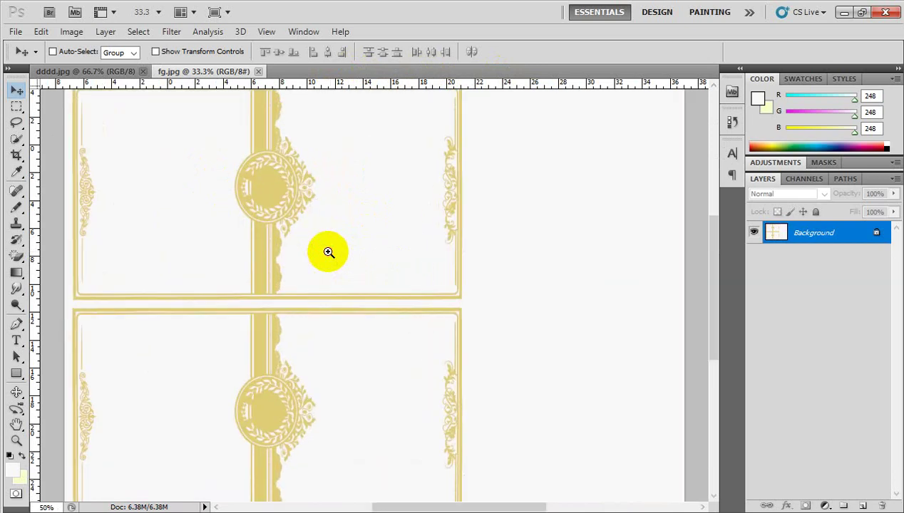
left_click_drag(323, 230, 383, 255)
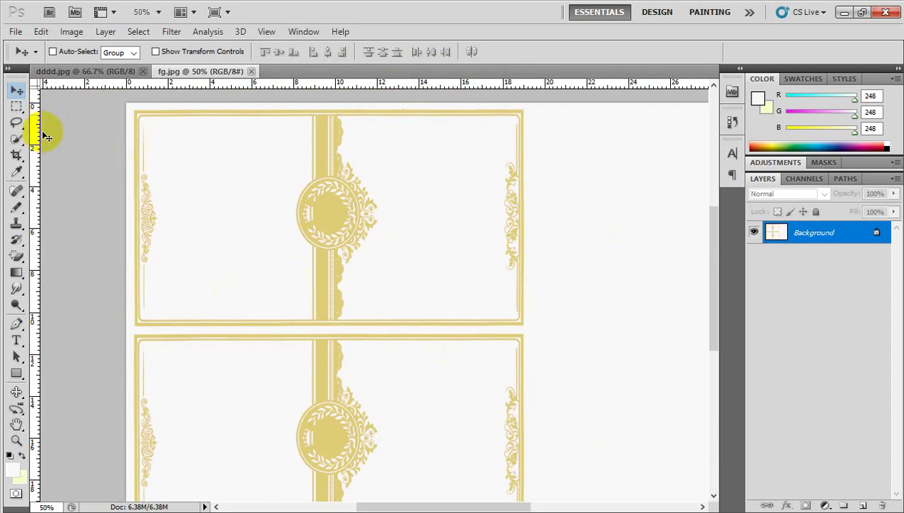
scroll(318, 343, "down", 2)
scroll(322, 348, "up", 2)
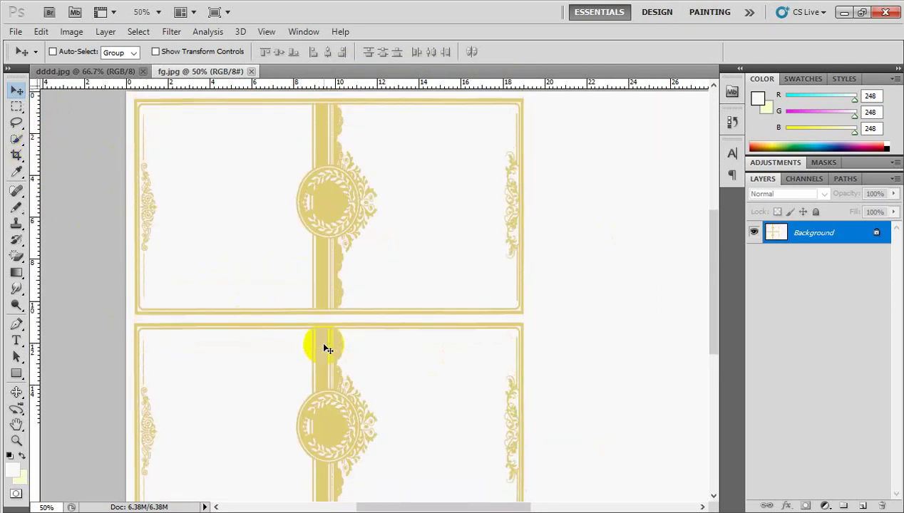
scroll(101, 298, "up", 2)
Crop fg.jpg to just the upper gold-bordered card, dropping the lower card (2.13M).
left_click(16, 155)
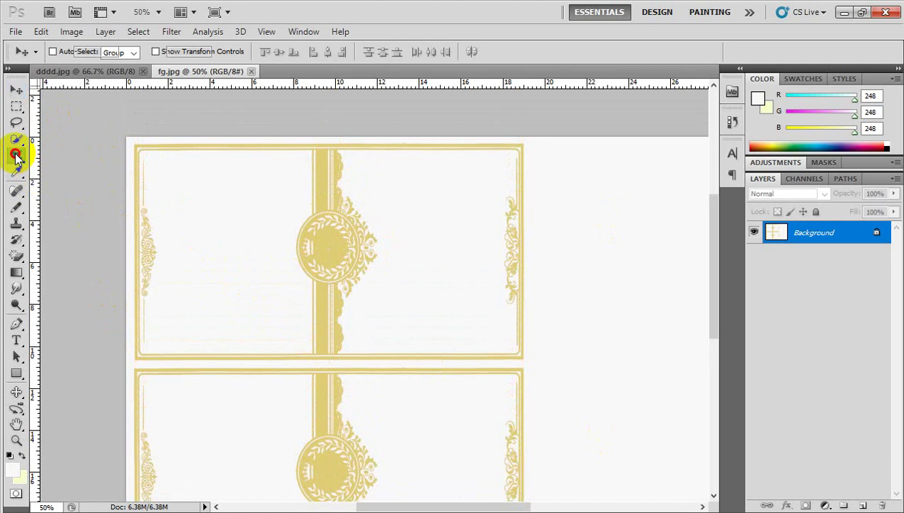
left_click_drag(124, 134, 534, 364)
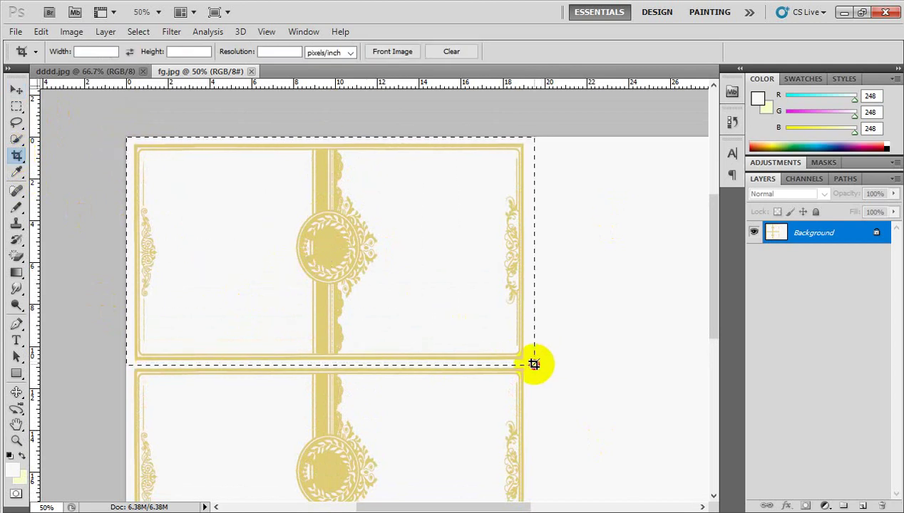
left_click_drag(534, 365, 535, 365)
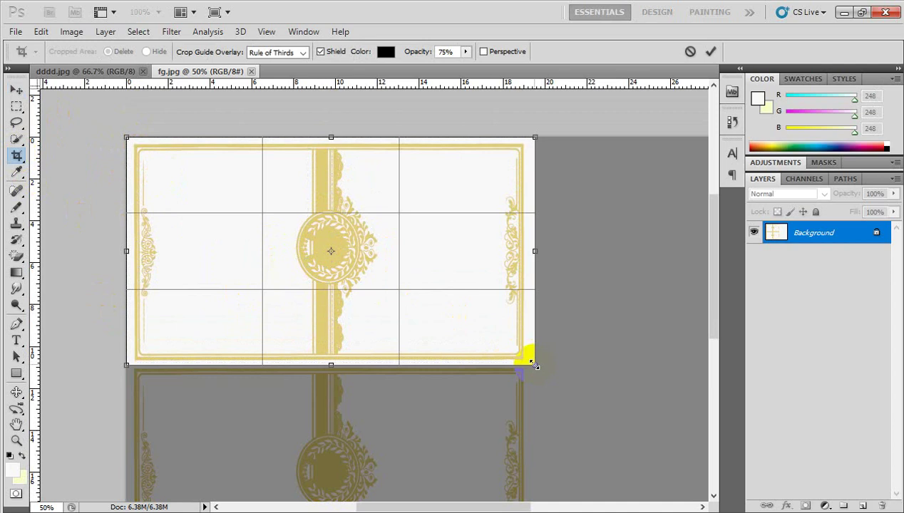
key("Return")
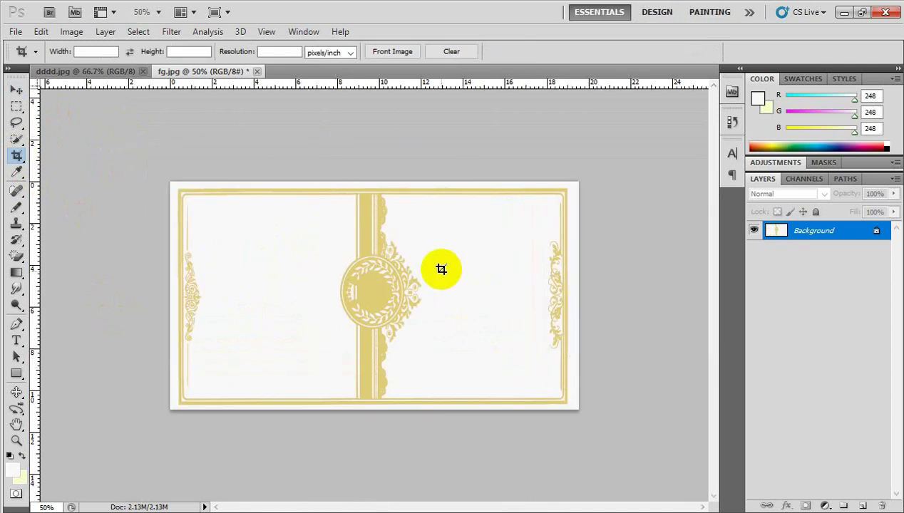
left_click(17, 91)
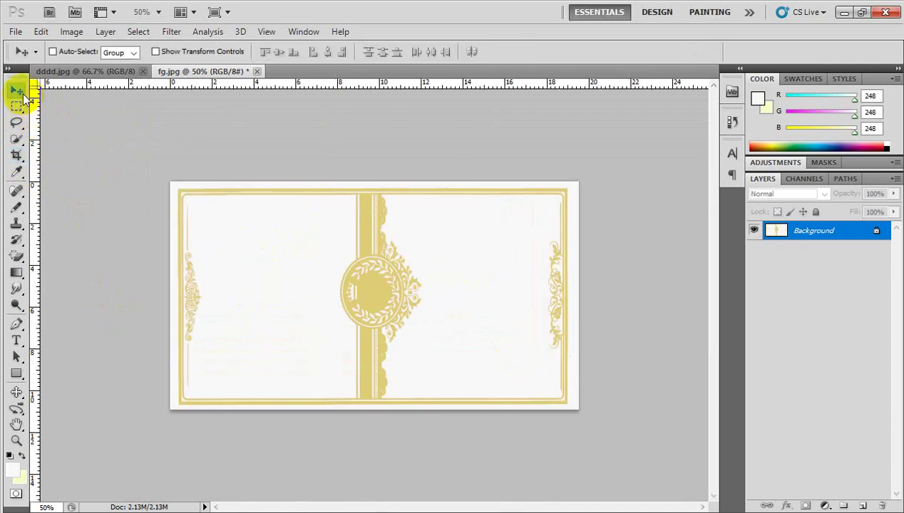
Zoom the cropped gold frame to 200% on its top border and left ornament.
left_click(294, 245)
left_click(294, 245)
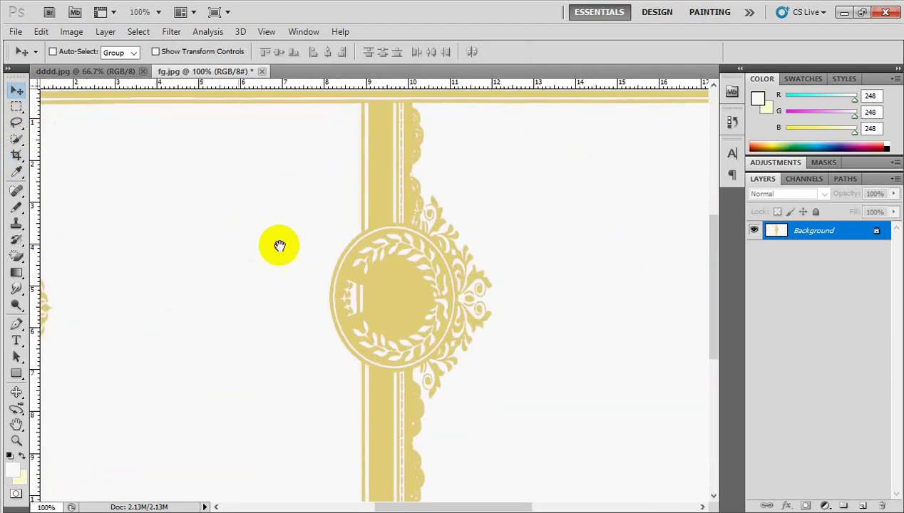
left_click_drag(279, 244, 375, 246)
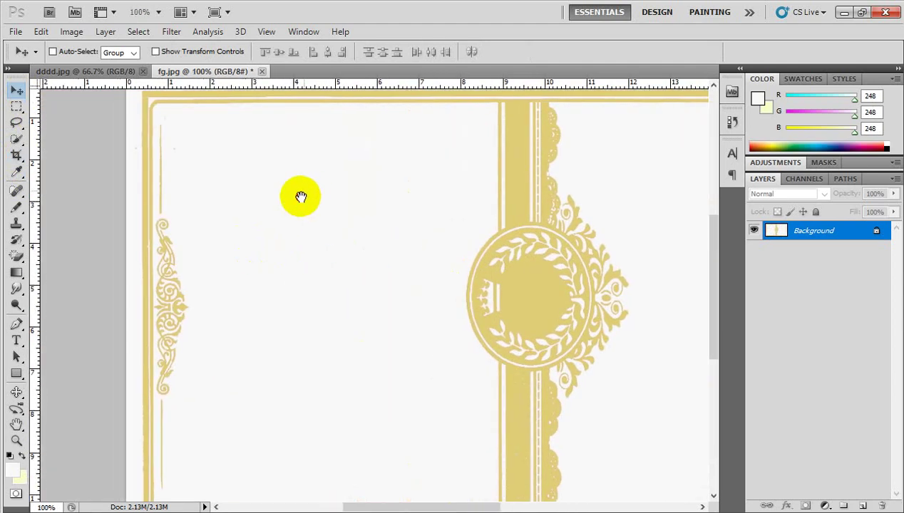
mouse_move(297, 191)
left_mouse_down()
mouse_move(289, 224)
mouse_move(377, 236)
left_mouse_up()
left_click(275, 228)
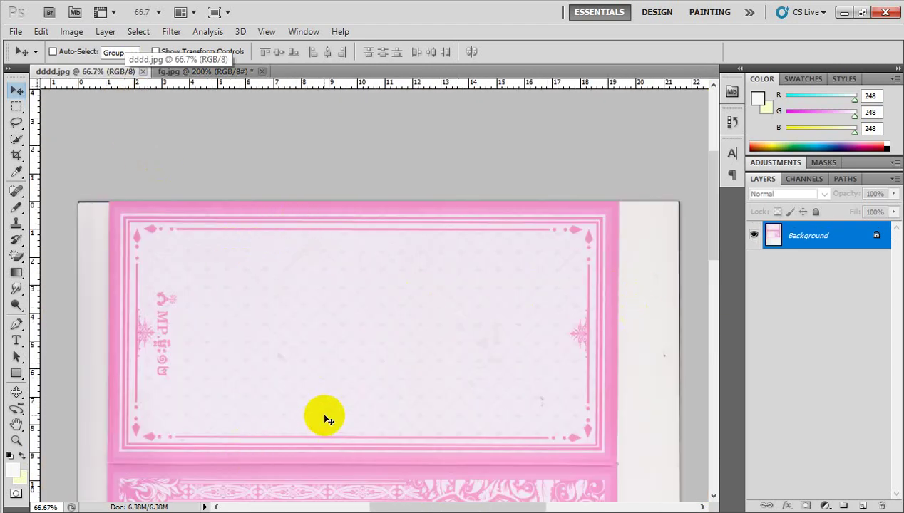
Scroll through the pink dddd.jpg card to compare it with the frame.
scroll(343, 410, "down", 1)
scroll(420, 388, "down", 2)
scroll(435, 378, "up", 3)
scroll(252, 354, "down", 1)
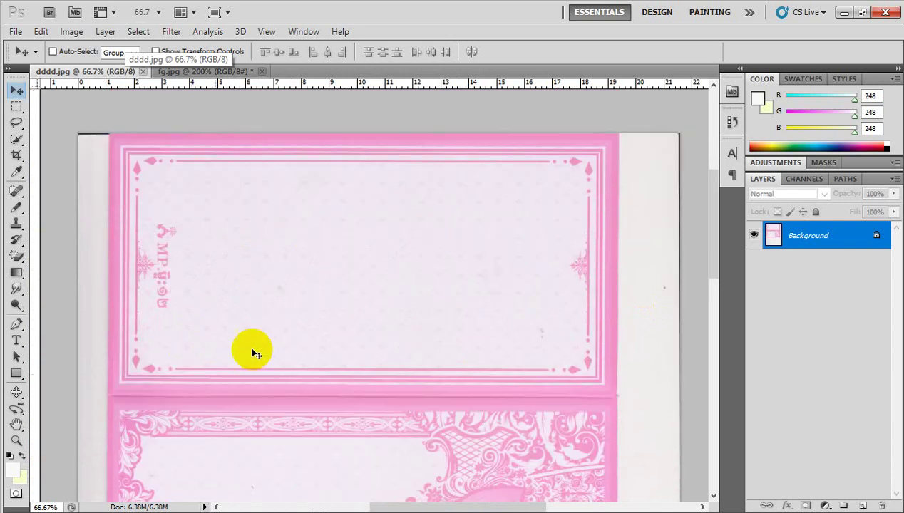
scroll(515, 364, "down", 1)
scroll(532, 363, "down", 2)
scroll(538, 366, "up", 1)
scroll(535, 362, "up", 1)
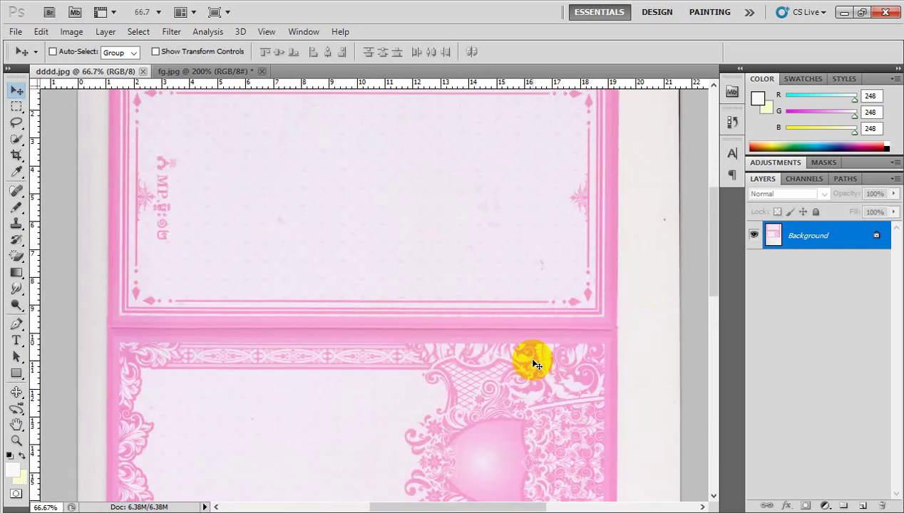
scroll(514, 378, "down", 1)
scroll(504, 360, "up", 1)
scroll(502, 362, "up", 1)
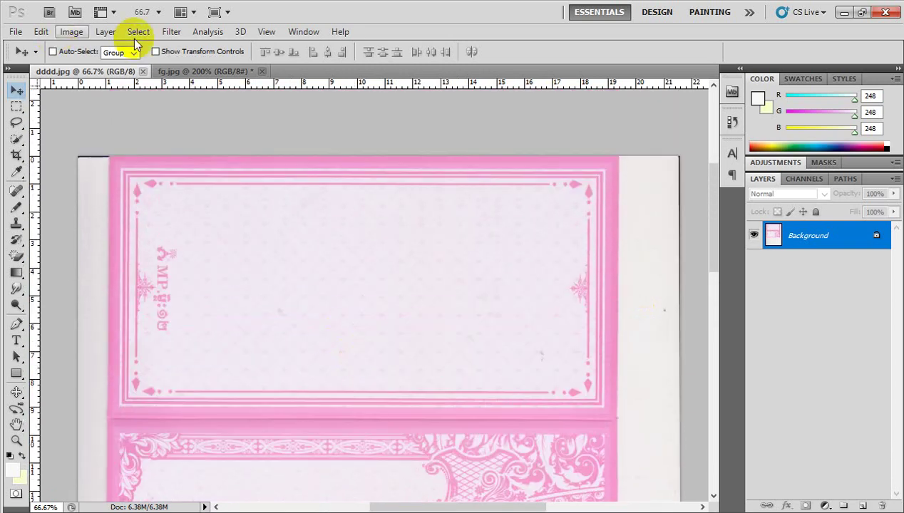
Back on fg.jpg at 200%, select the Magic Eraser tool (tolerance 32, anti-aliased, contiguous).
left_click(200, 73)
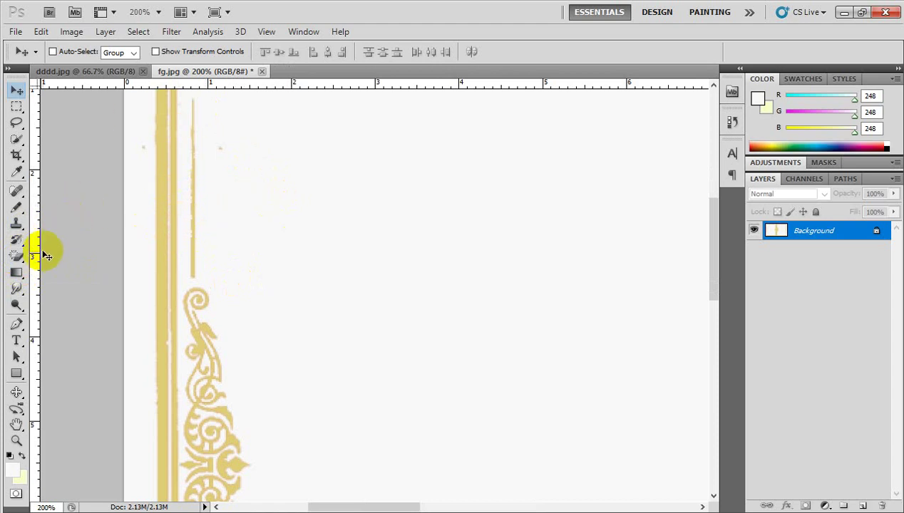
left_click(16, 261)
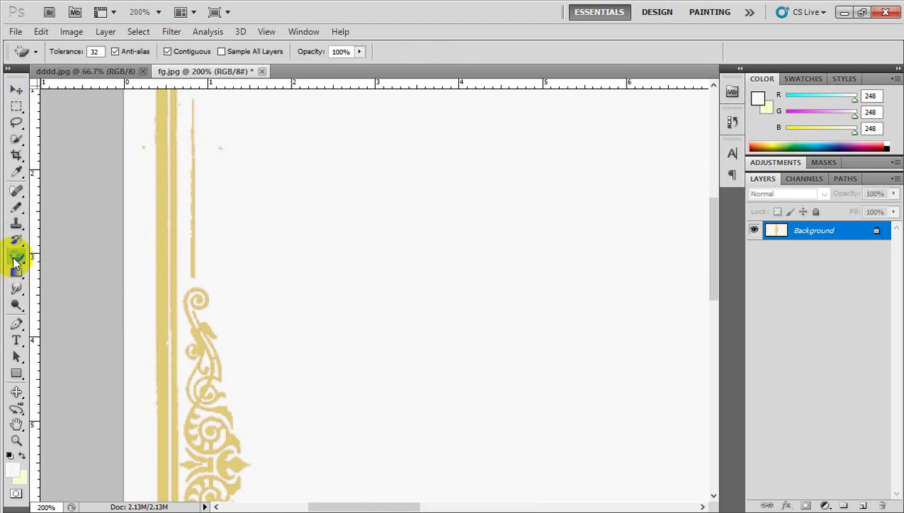
right_click(15, 261)
left_click(57, 254)
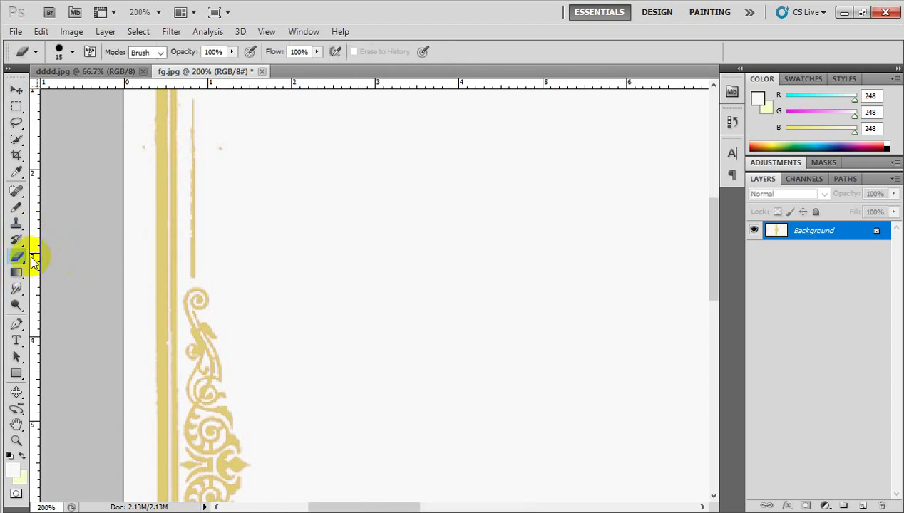
right_click(16, 261)
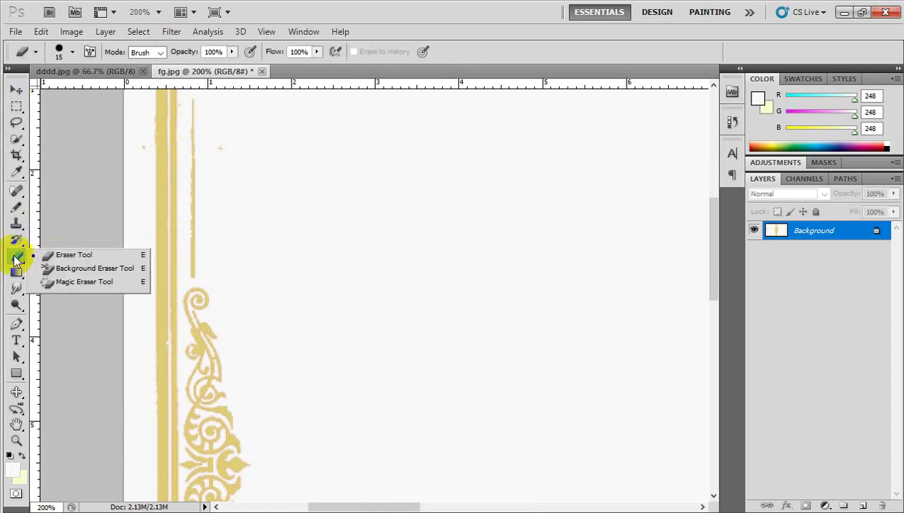
left_click(112, 282)
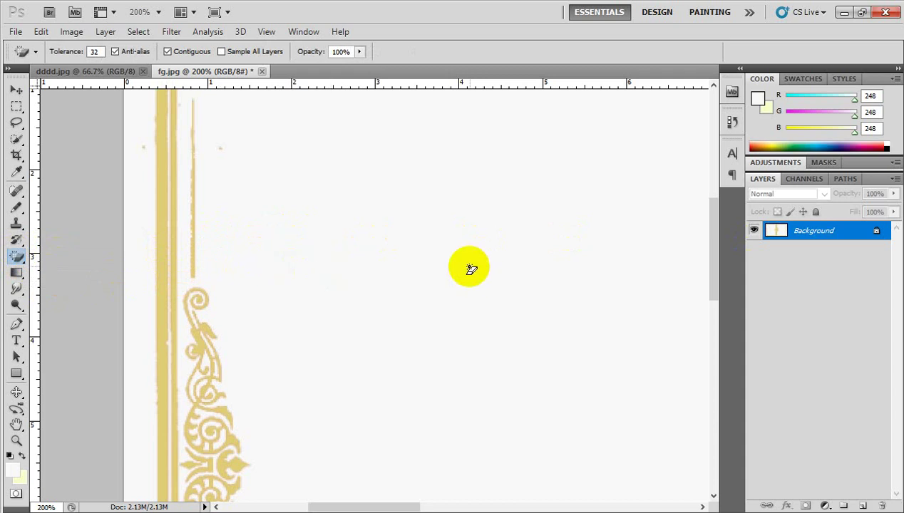
Magic-erase fg.jpg's white frame interior and outer margin, turning the background into Layer 0.
left_click(432, 266)
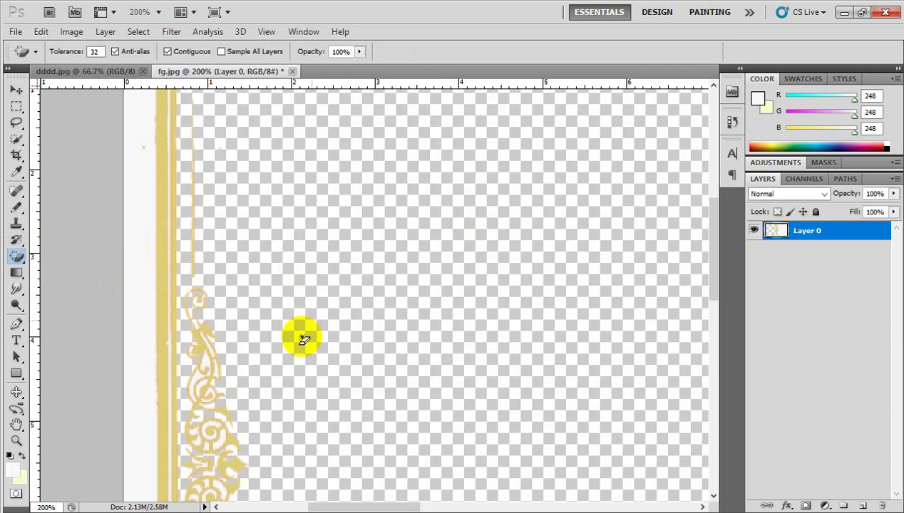
scroll(347, 328, "up", 1)
scroll(348, 329, "up", 4)
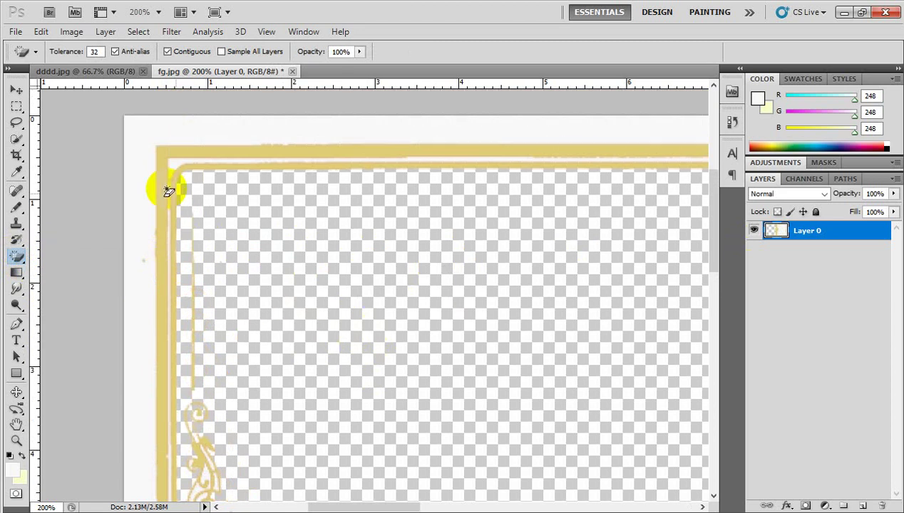
left_click(142, 152)
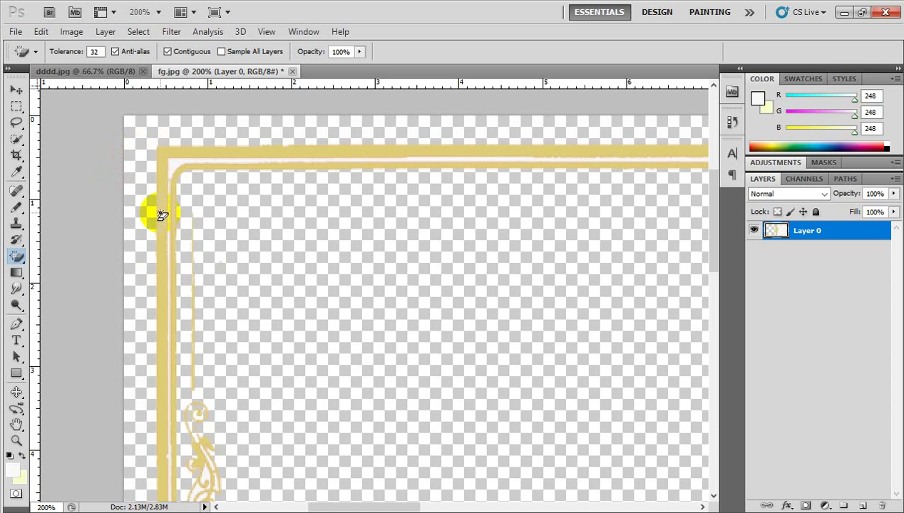
left_click(269, 174)
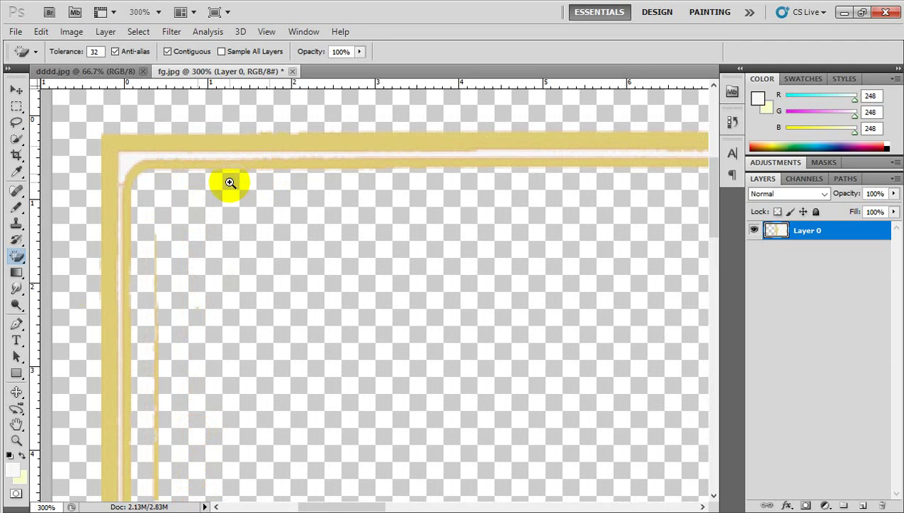
At the top-left corner, erase the white strips between and inside the gold bands.
left_click(230, 183)
left_click_drag(207, 176, 277, 196)
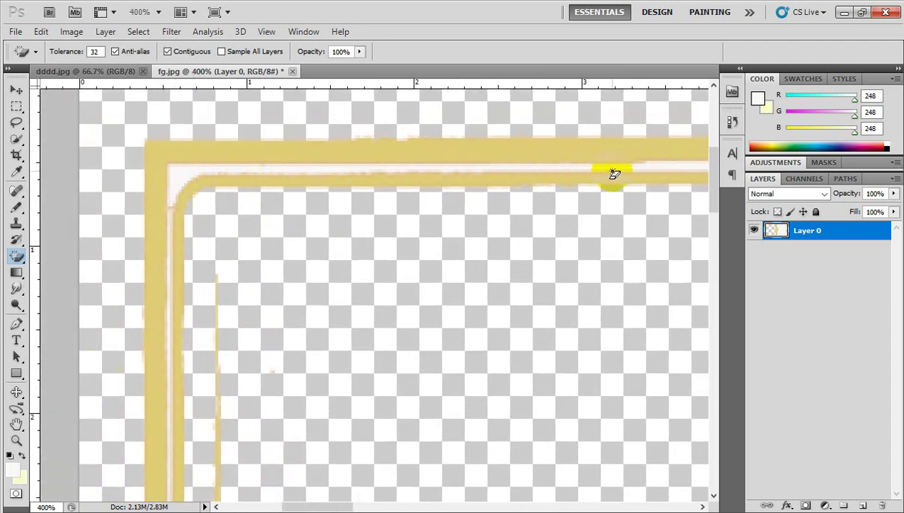
left_click(176, 173)
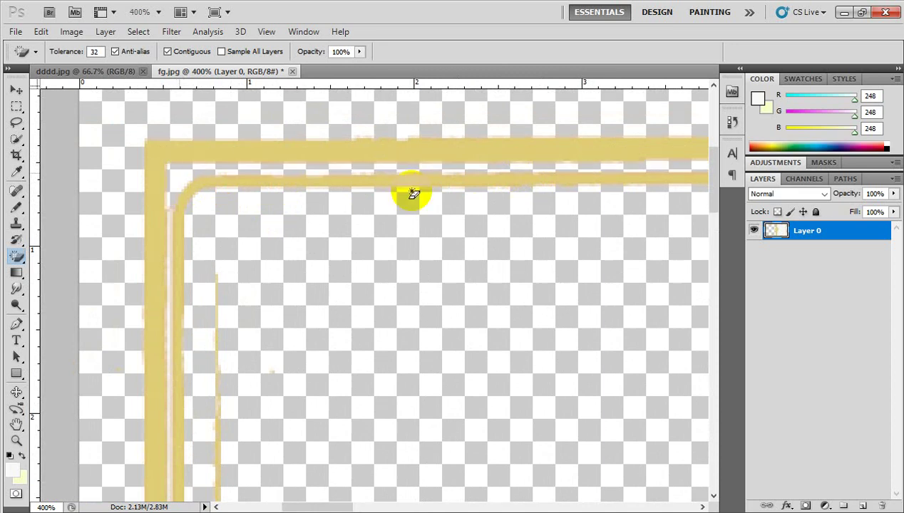
left_click_drag(209, 283, 215, 209)
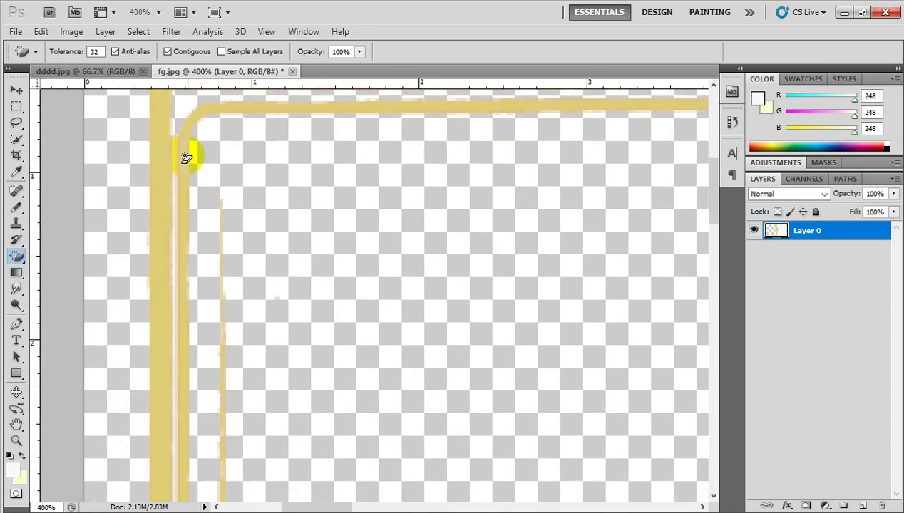
left_click(175, 151)
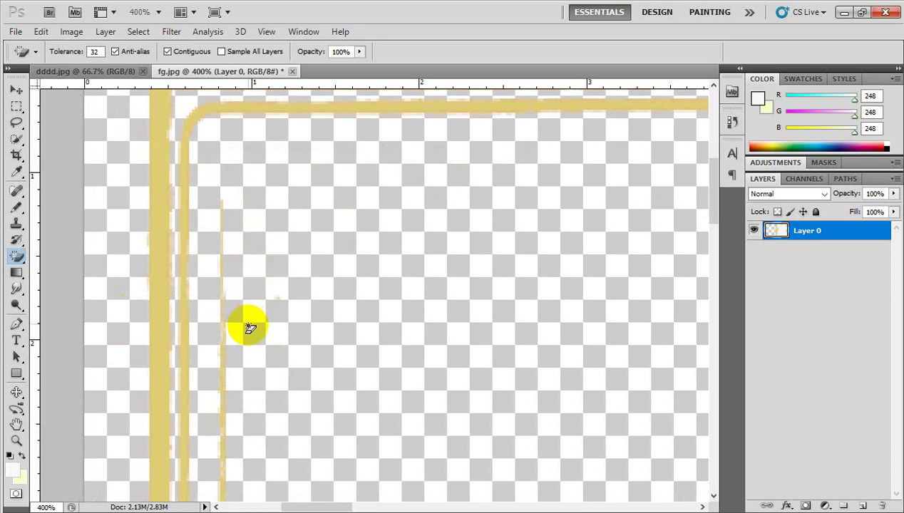
Erase the white pixels inside the curl of the left scroll ornament.
left_click_drag(232, 323, 223, 134)
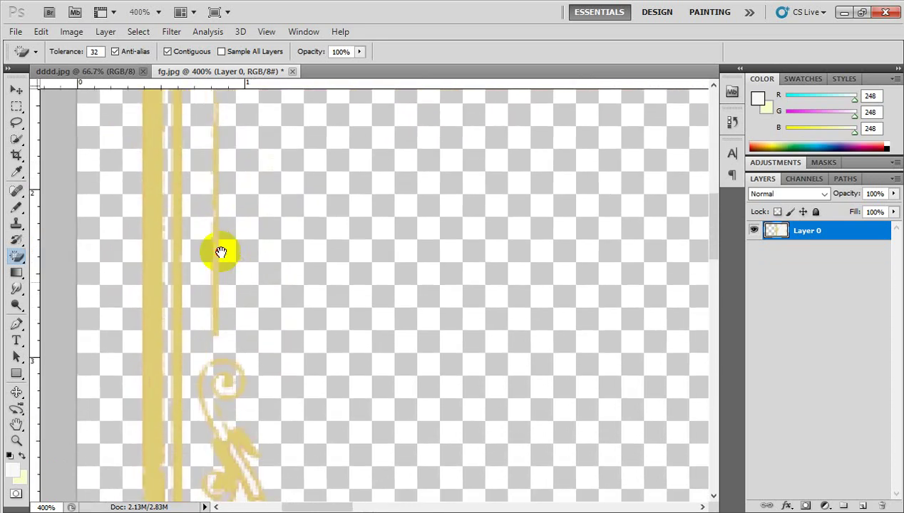
left_click_drag(222, 250, 222, 220)
left_click_drag(212, 404, 211, 298)
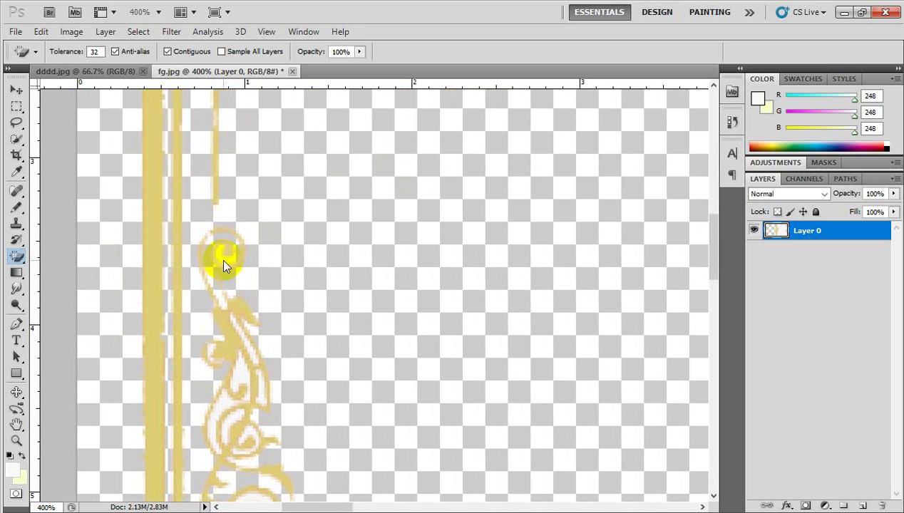
left_click(221, 403)
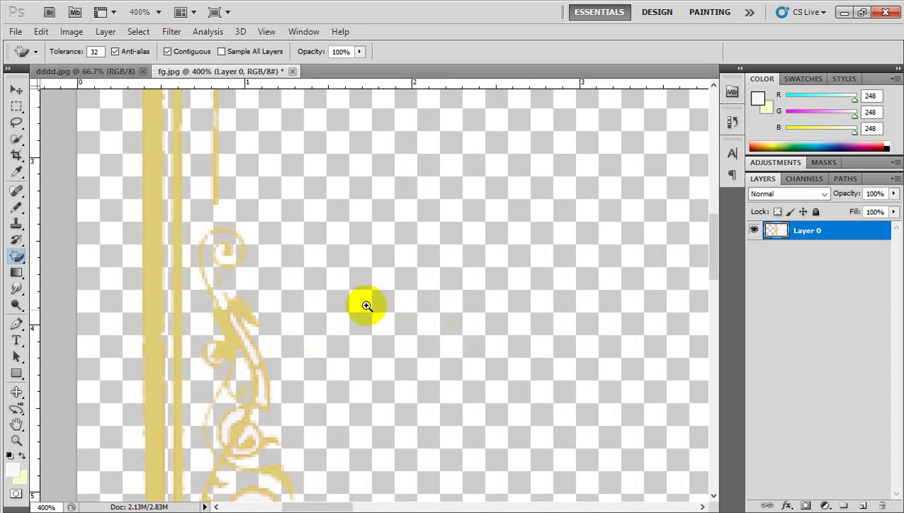
Erase the whitish pixels around the scroll ornament and inside its upper and lower spirals.
scroll(250, 325, "up", 1)
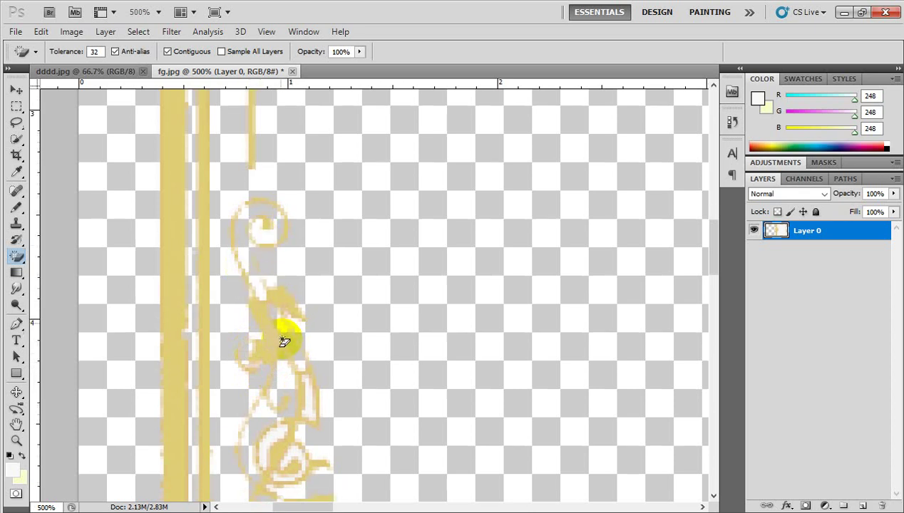
scroll(282, 339, "down", 3)
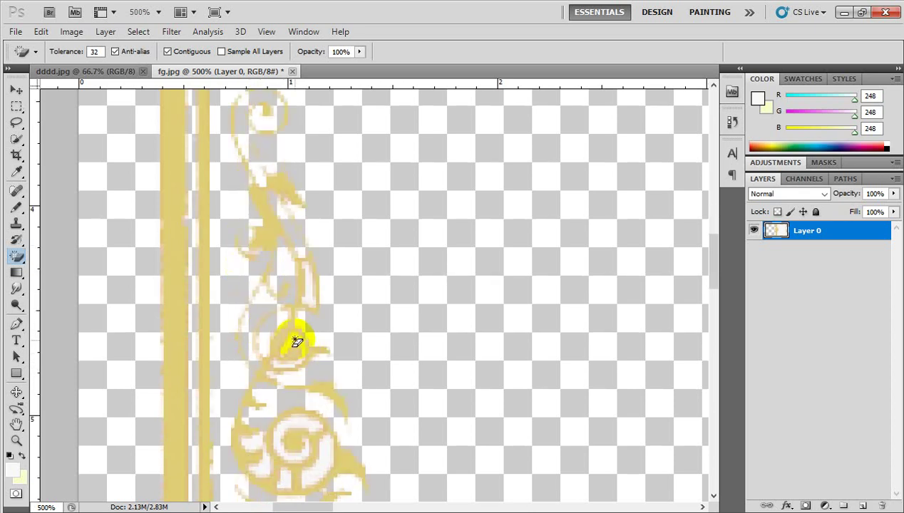
left_click(309, 300)
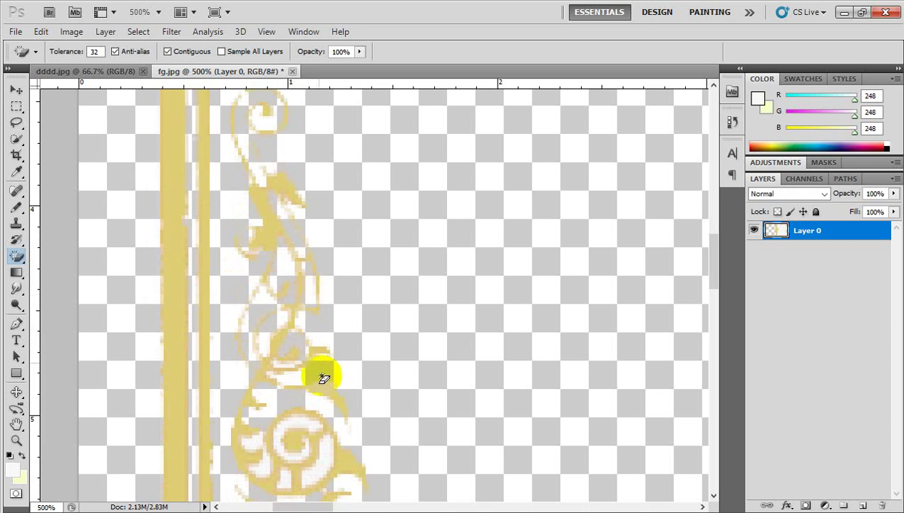
scroll(323, 373, "down", 1)
scroll(307, 342, "down", 1)
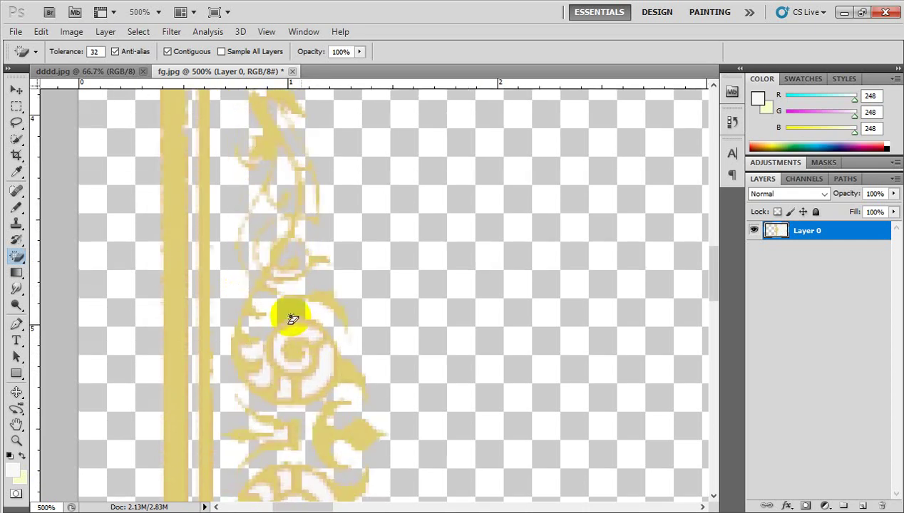
left_click(318, 350)
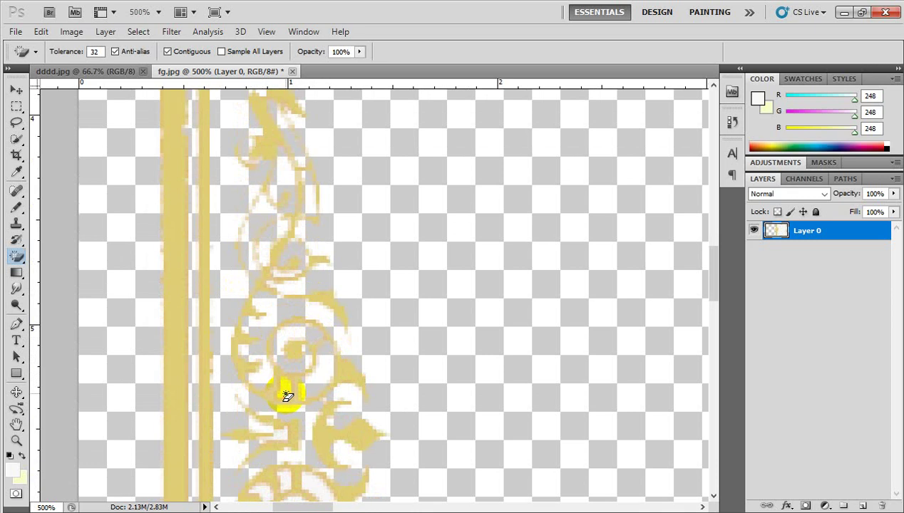
scroll(348, 389, "down", 2)
scroll(347, 378, "down", 1)
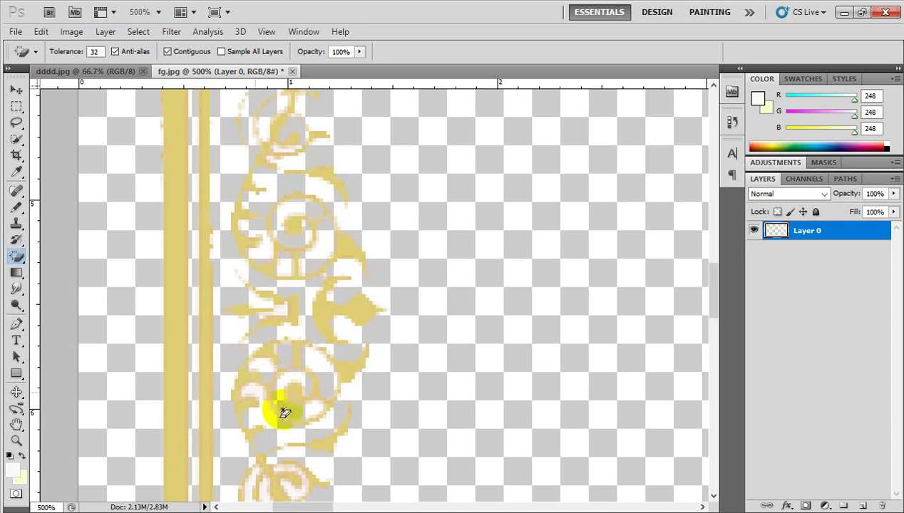
left_click(326, 396)
Erase the white specks along the ornament's stem, leaf and curl.
scroll(331, 395, "down", 4)
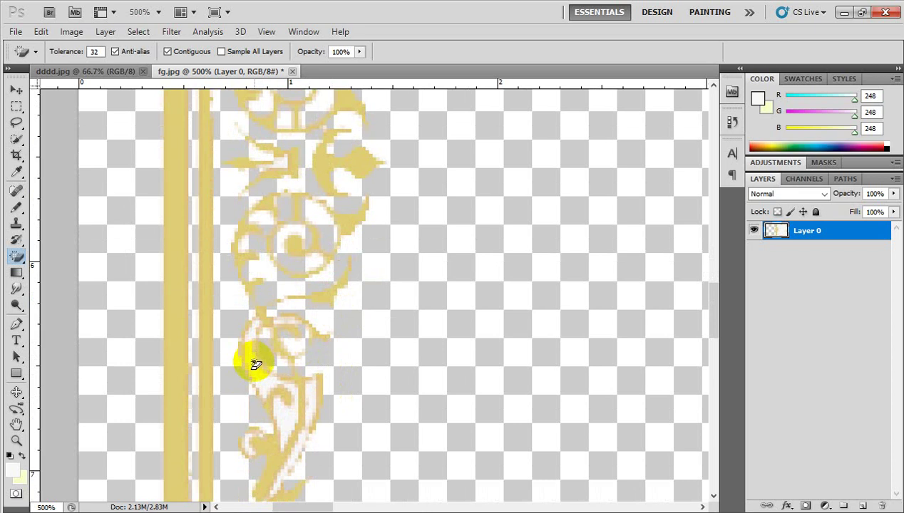
scroll(336, 382, "down", 2)
scroll(299, 350, "down", 1)
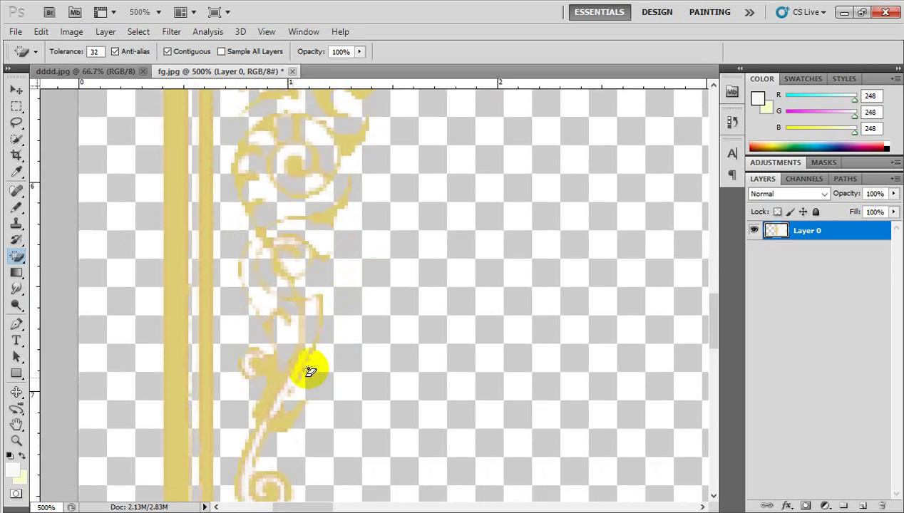
scroll(311, 367, "down", 2)
scroll(311, 368, "down", 2)
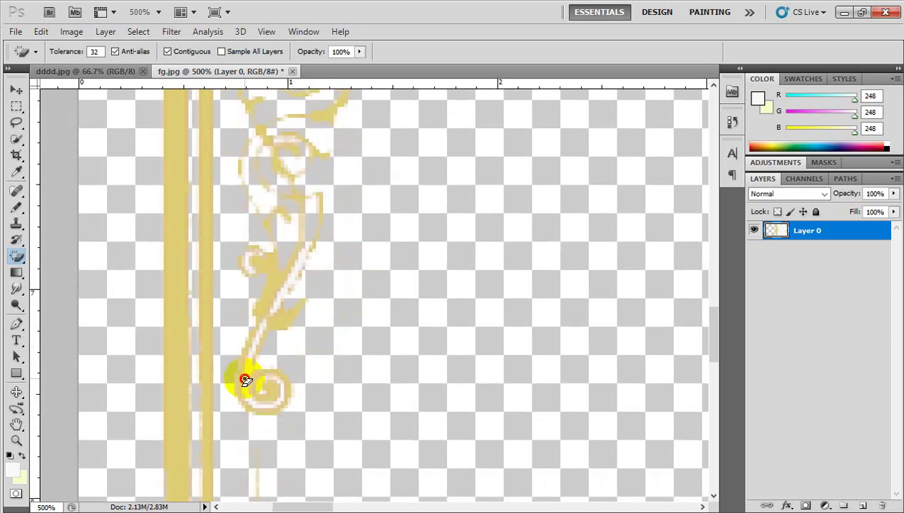
left_click(244, 378)
left_click(281, 298)
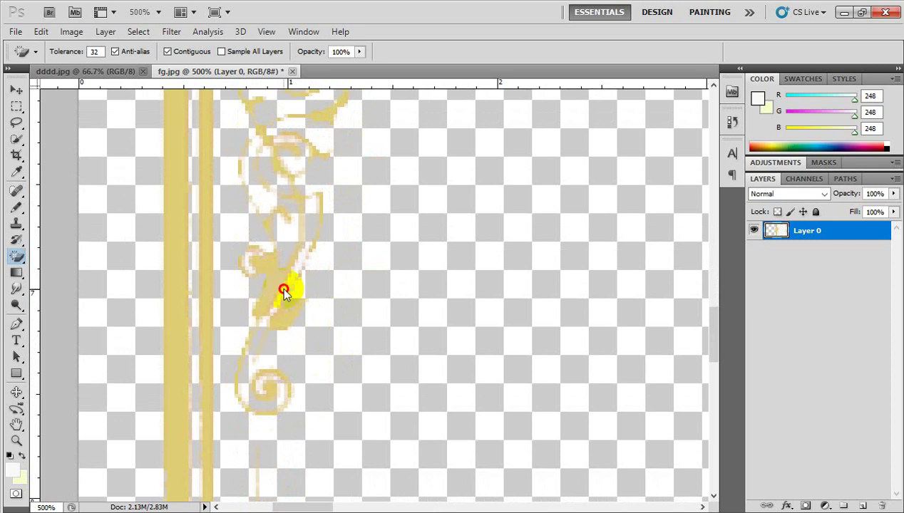
left_click(250, 267)
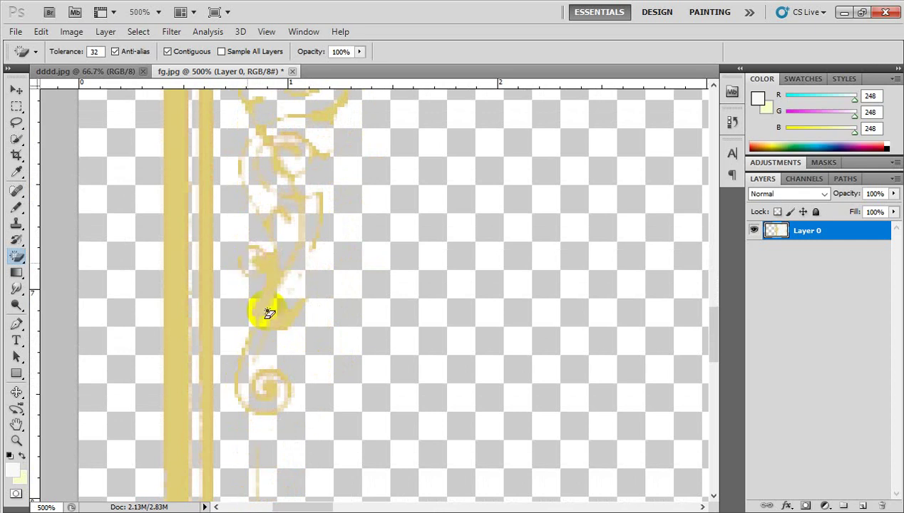
At 200%, erase the white strip beside the right gold band.
scroll(343, 317, "down", 2)
scroll(316, 305, "down", 3)
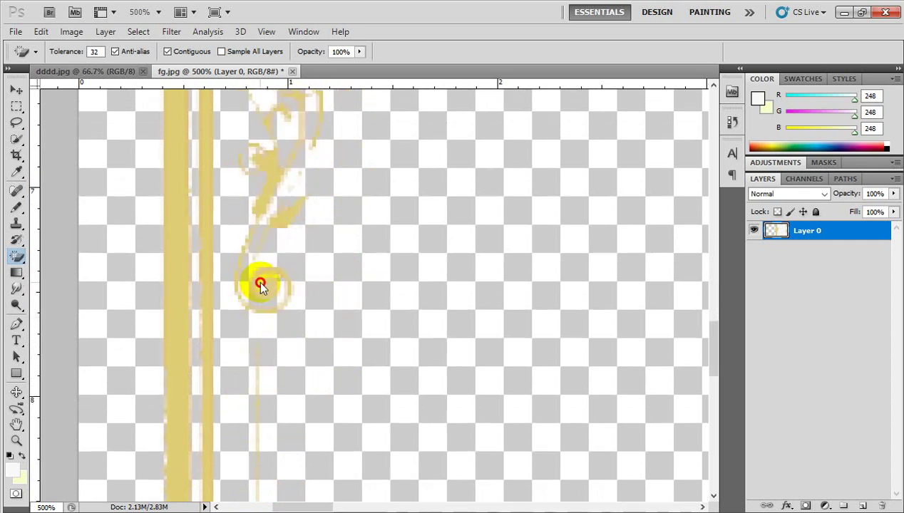
scroll(363, 309, "down", 2)
scroll(369, 303, "down", 2)
scroll(379, 289, "down", 2)
scroll(379, 289, "down", 3)
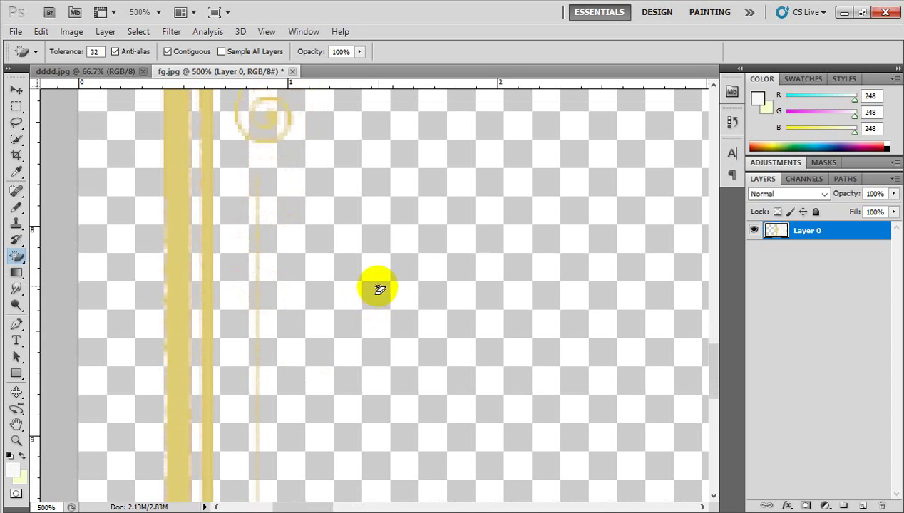
scroll(319, 303, "down", 2)
scroll(318, 303, "down", 2)
scroll(318, 303, "down", 3)
scroll(285, 305, "down", 1)
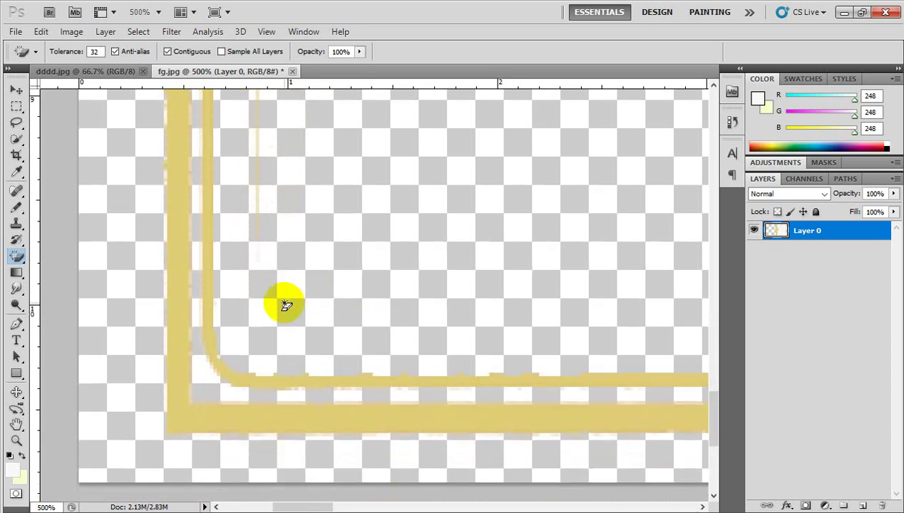
scroll(286, 306, "down", 3)
scroll(355, 296, "left", 2)
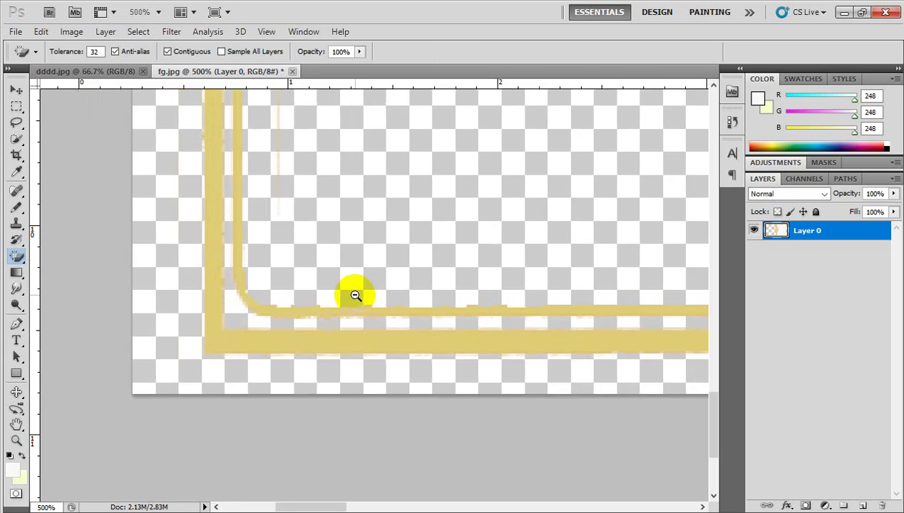
left_click(355, 295, "ctrl+alt")
left_click(355, 295, "ctrl+alt")
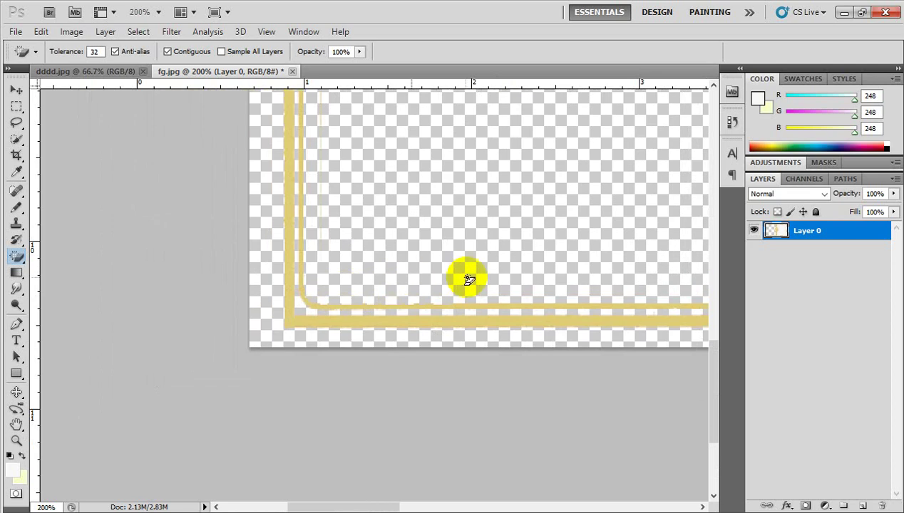
left_click_drag(565, 269, 412, 346)
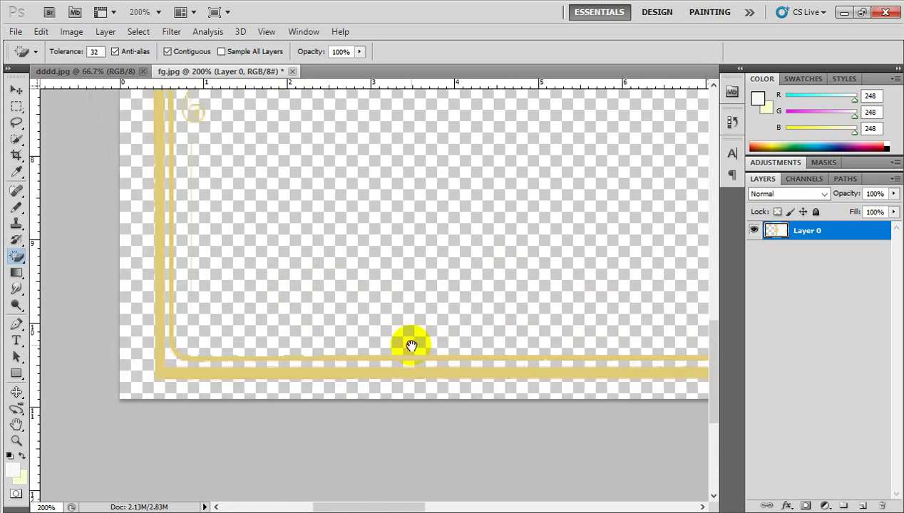
mouse_move(530, 246)
left_mouse_down()
mouse_move(442, 268)
mouse_move(436, 363)
left_mouse_up()
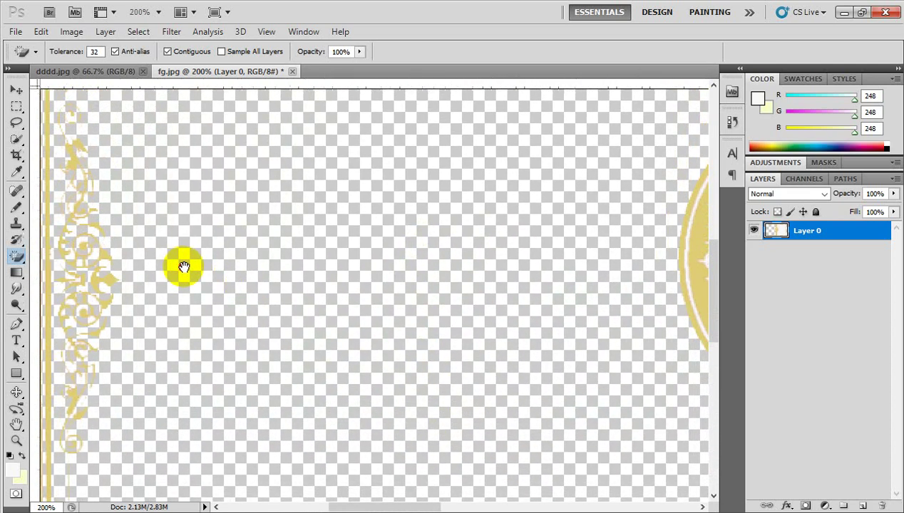
left_click_drag(184, 266, 137, 306)
mouse_move(303, 256)
left_mouse_down()
mouse_move(313, 345)
mouse_move(297, 331)
mouse_move(295, 294)
mouse_move(384, 287)
mouse_move(422, 294)
mouse_move(406, 270)
left_mouse_up()
mouse_move(513, 266)
left_mouse_down()
mouse_move(416, 315)
mouse_move(402, 343)
left_mouse_up()
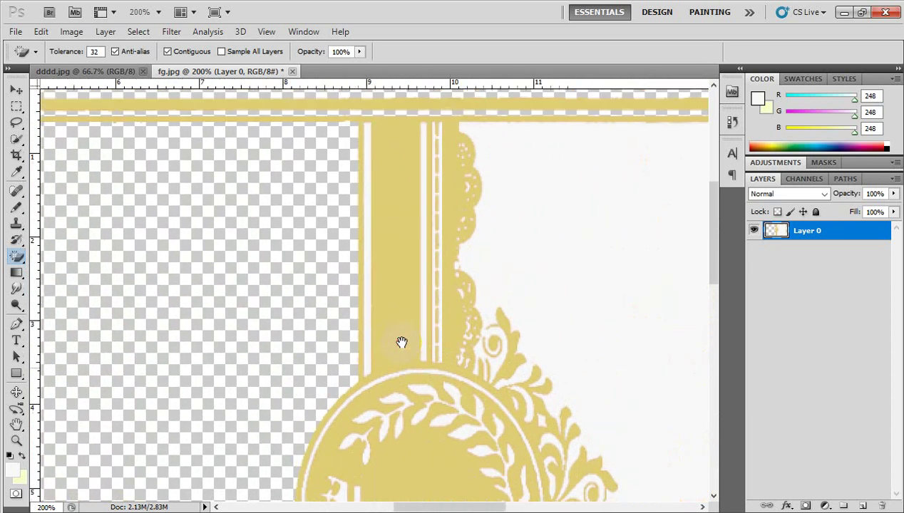
left_click_drag(413, 302, 414, 313)
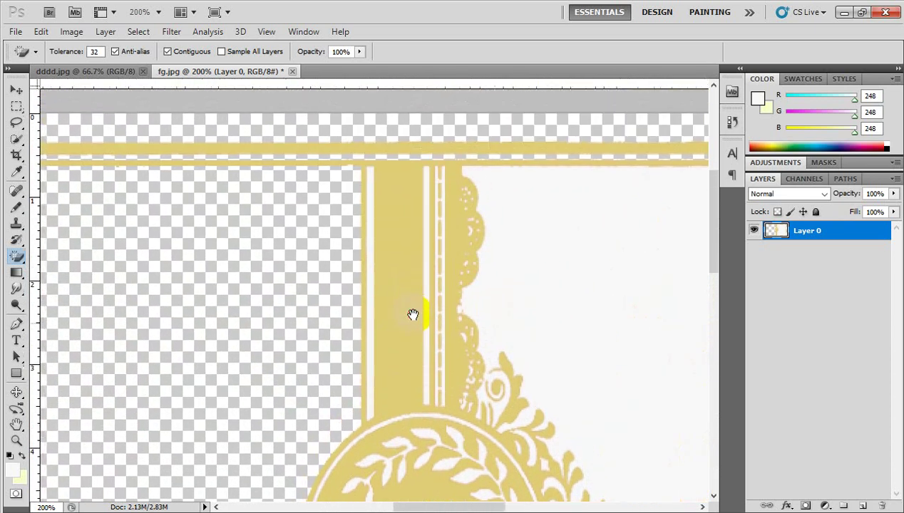
left_click(371, 230)
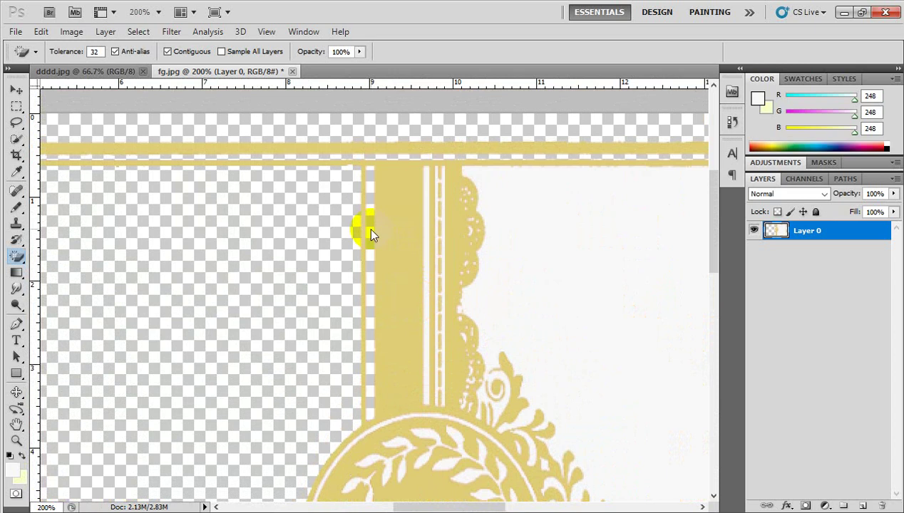
Erase the thin white stripes between the inner gold lines, zooming to 500%.
left_click(426, 232)
left_click(458, 253)
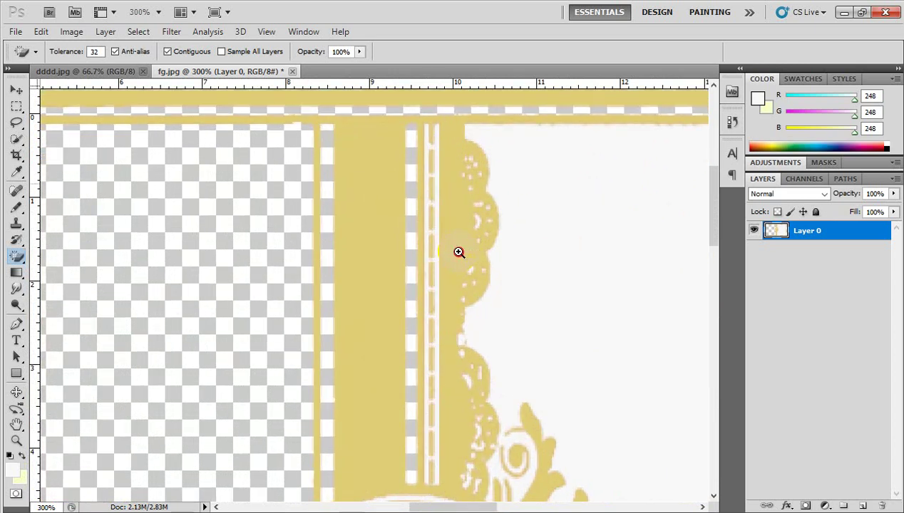
left_click(459, 252)
left_click(458, 252)
scroll(428, 285, "up", 3)
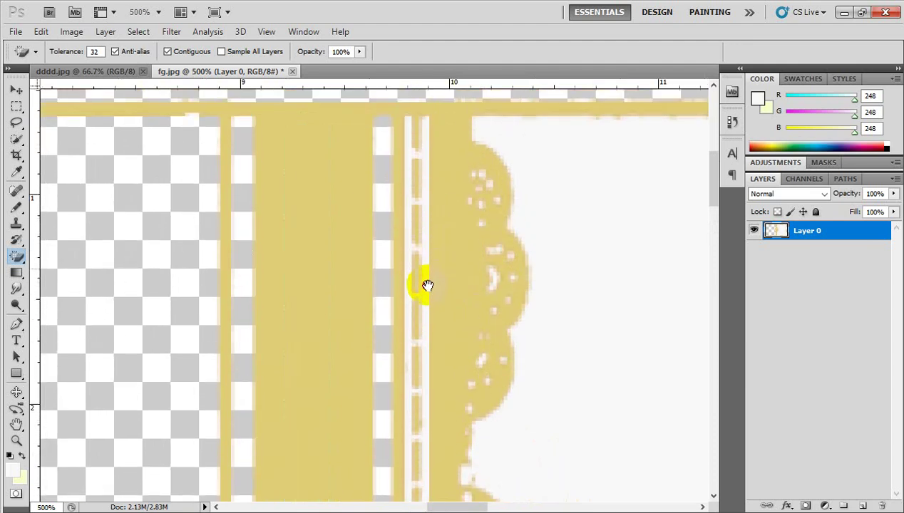
left_click(426, 189)
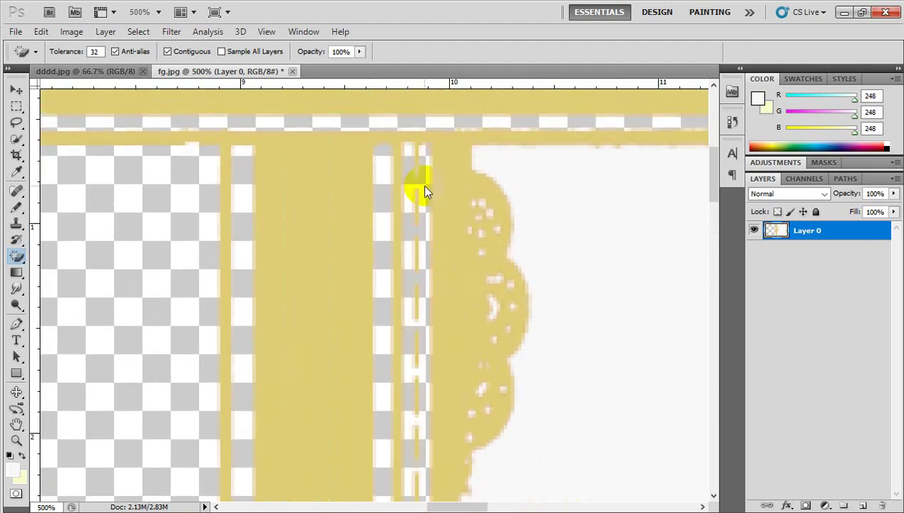
Erase leftover specks beside the lace, undoing the erasure that removed gold lace.
scroll(460, 279, "down", 2)
scroll(460, 281, "down", 2)
left_click(460, 285)
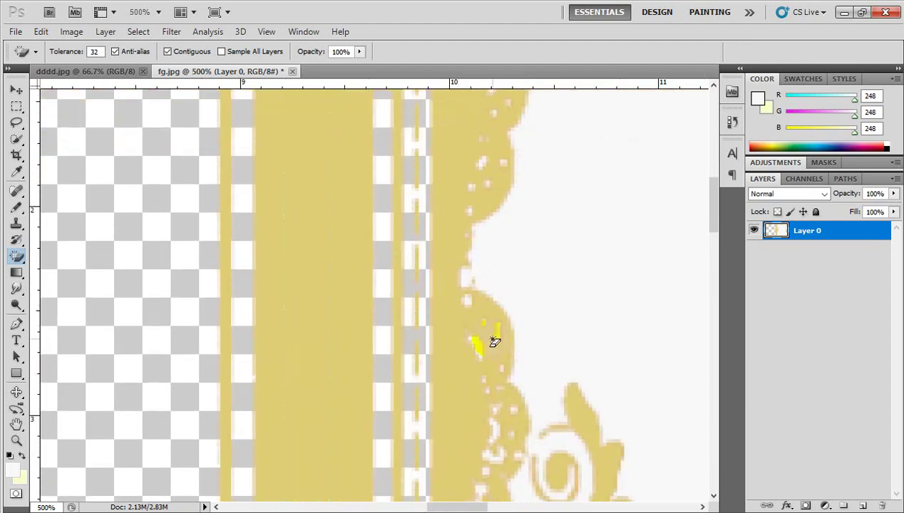
scroll(494, 341, "up", 2)
scroll(492, 339, "up", 1)
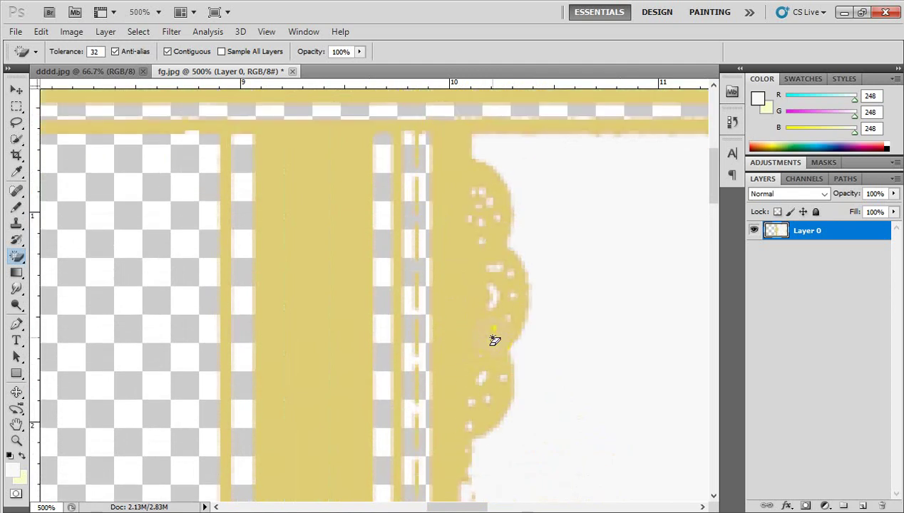
scroll(500, 313, "up", 1)
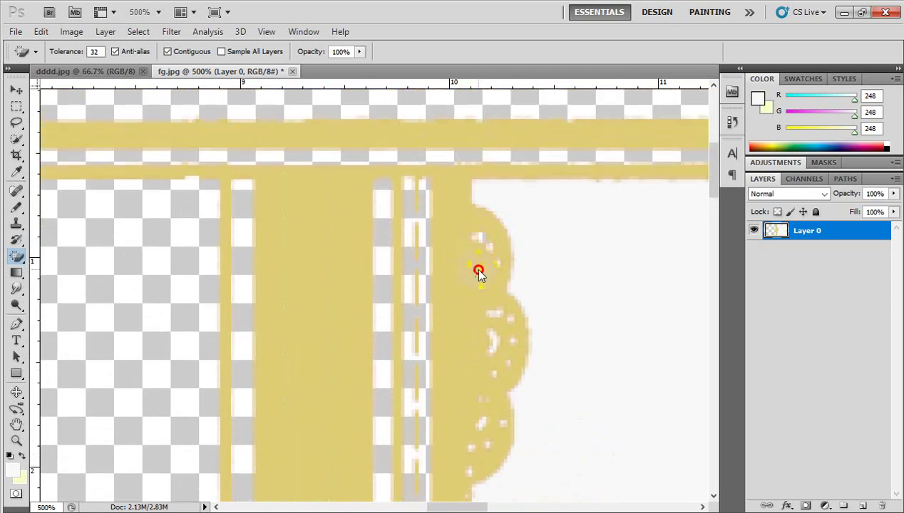
left_click(479, 272)
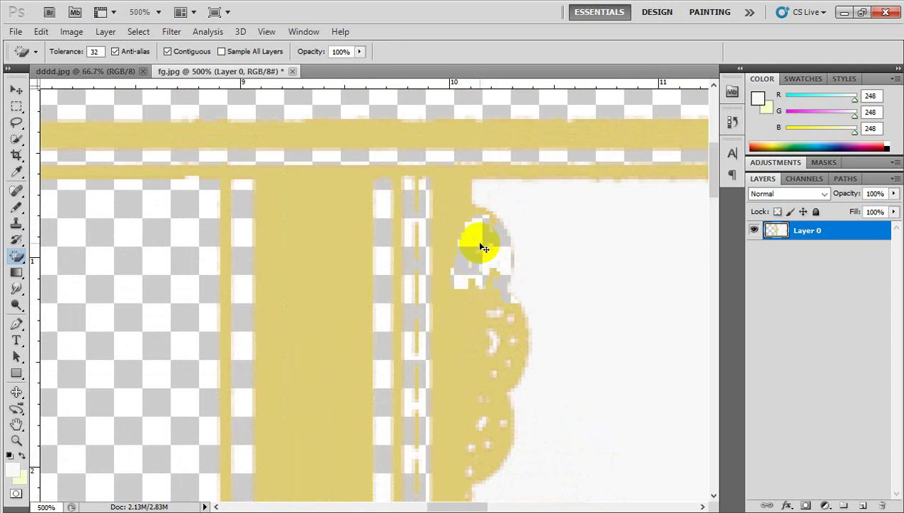
key("ctrl+z")
scroll(488, 317, "down", 2)
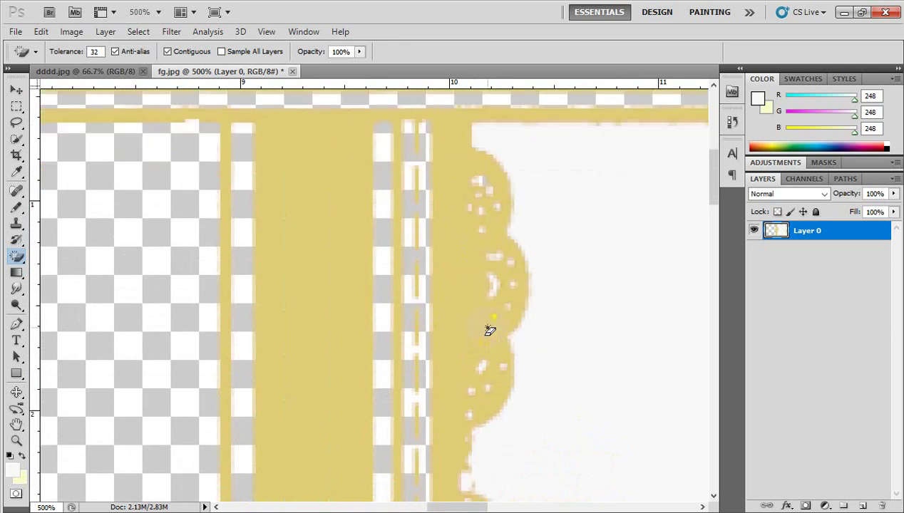
scroll(490, 330, "down", 2)
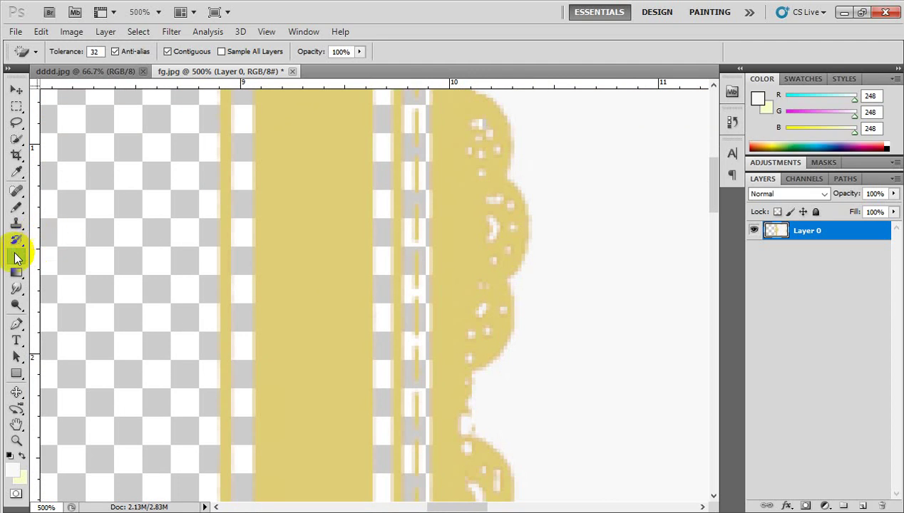
Magic-erase a small lasso-selected patch at the top of the gold lace edge.
left_click(14, 126)
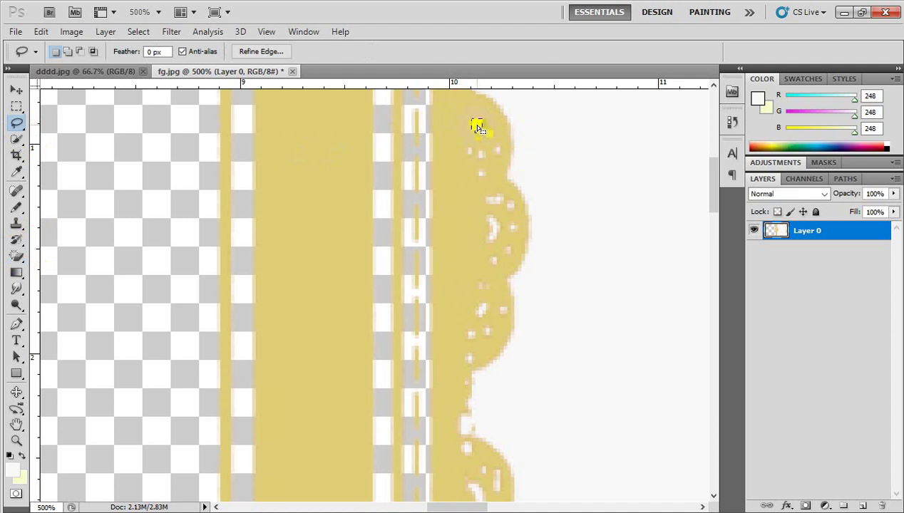
left_click(15, 257)
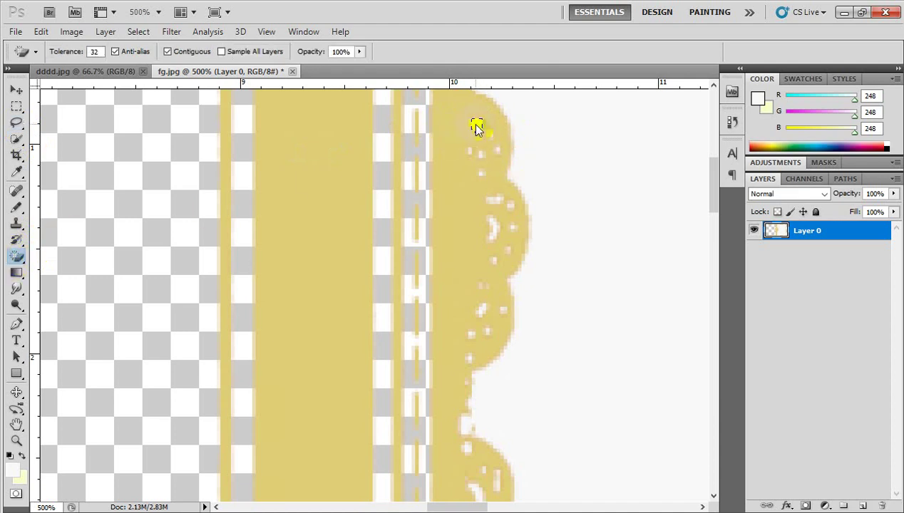
left_click(182, 177)
left_click(477, 129)
left_click(17, 257)
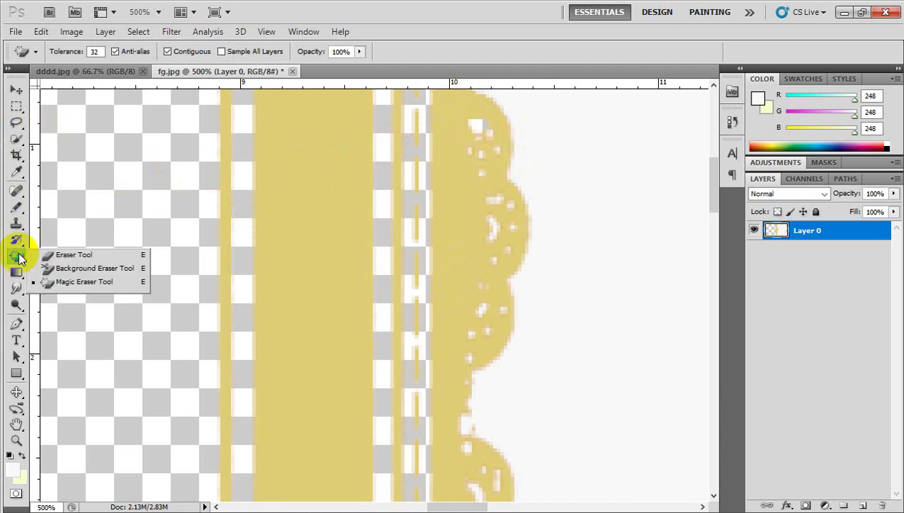
Switch to the 3 px Eraser and brush away specks near the top lace scallop.
left_click(42, 255)
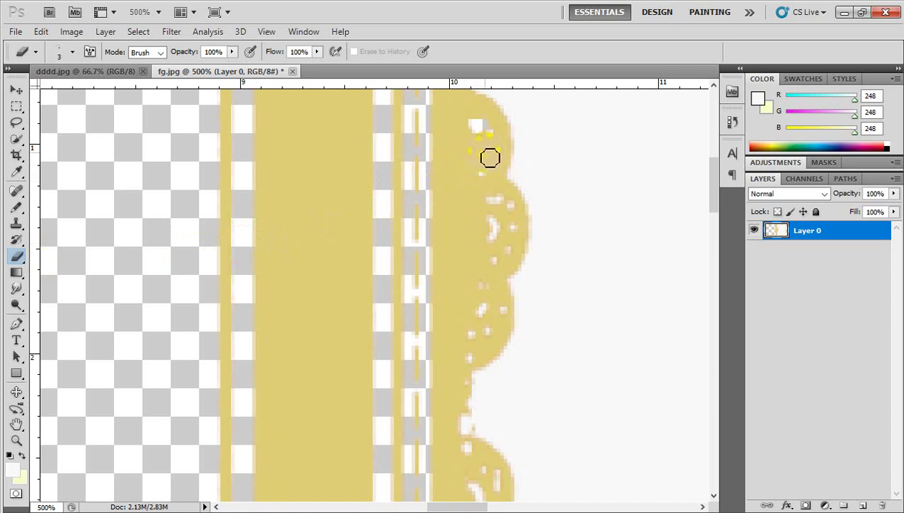
mouse_move(490, 157)
left_mouse_down()
mouse_move(488, 147)
mouse_move(509, 273)
mouse_move(479, 346)
mouse_move(472, 329)
mouse_move(506, 321)
left_mouse_up()
scroll(505, 321, "down", 2)
scroll(488, 302, "down", 2)
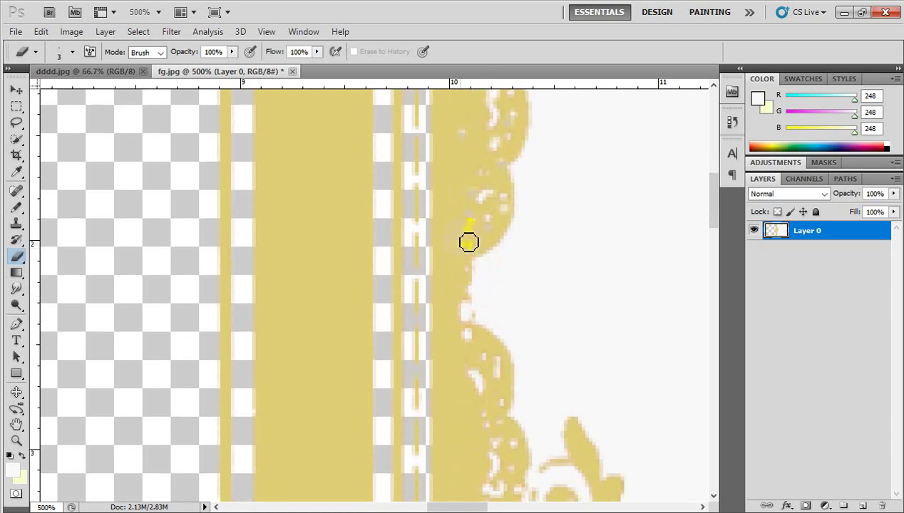
mouse_move(468, 242)
left_mouse_down()
mouse_move(489, 296)
mouse_move(464, 309)
mouse_move(464, 293)
mouse_move(472, 340)
mouse_move(506, 377)
mouse_move(497, 390)
mouse_move(512, 377)
mouse_move(505, 383)
left_mouse_up()
scroll(513, 378, "down", 1)
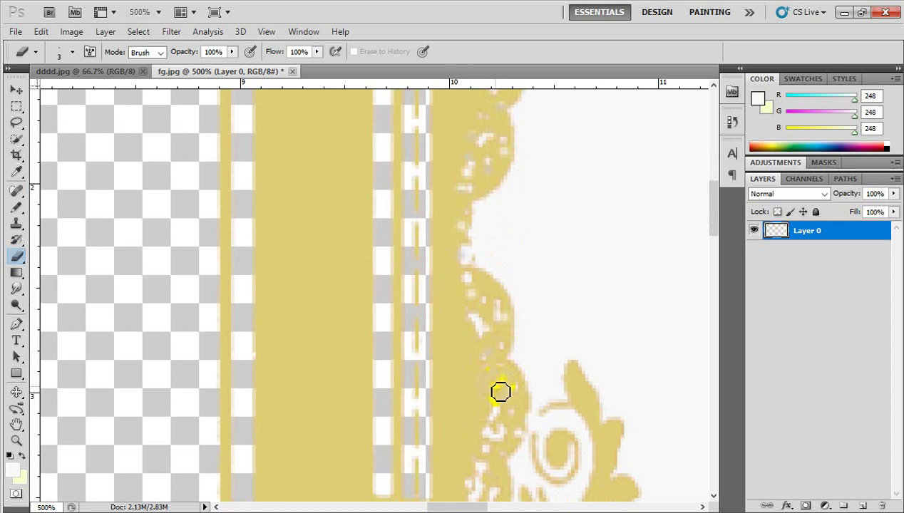
scroll(501, 391, "down", 1)
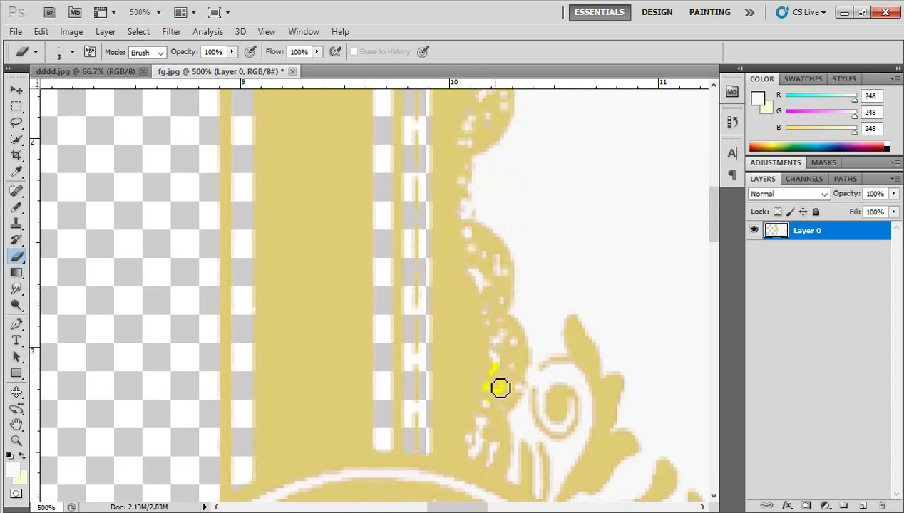
mouse_move(496, 377)
left_mouse_down()
mouse_move(479, 404)
mouse_move(485, 430)
left_mouse_up()
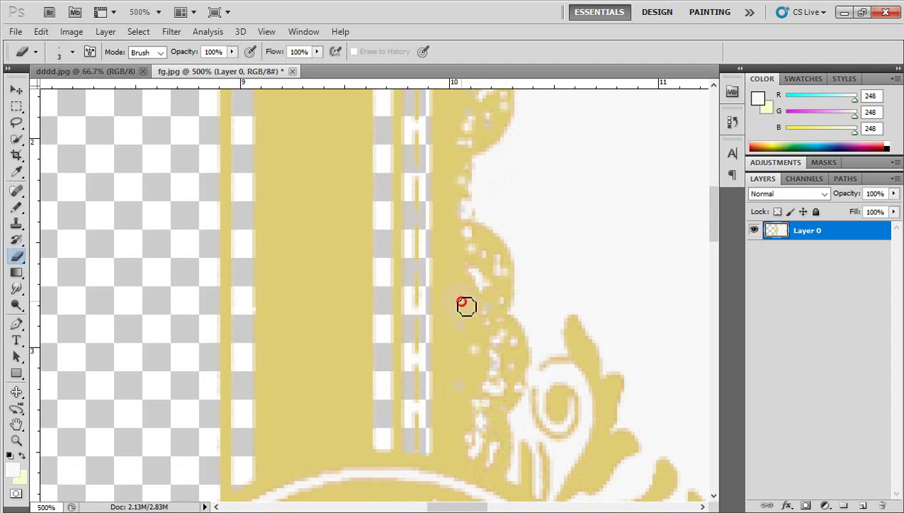
Erase the remaining stray specks along the lace edge down beside the curled ornament.
left_click_drag(467, 306, 465, 280)
scroll(484, 326, "down", 1)
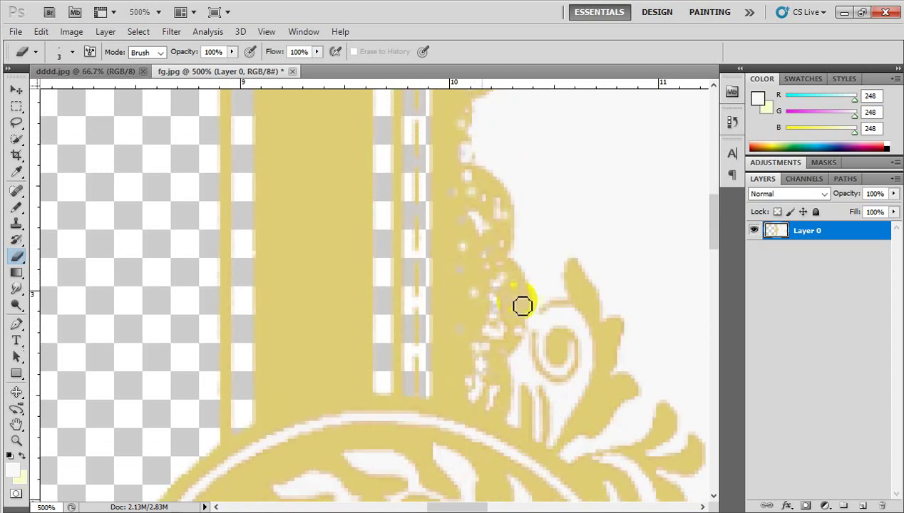
mouse_move(521, 306)
left_mouse_down()
mouse_move(521, 298)
mouse_move(496, 336)
mouse_move(484, 388)
left_mouse_up()
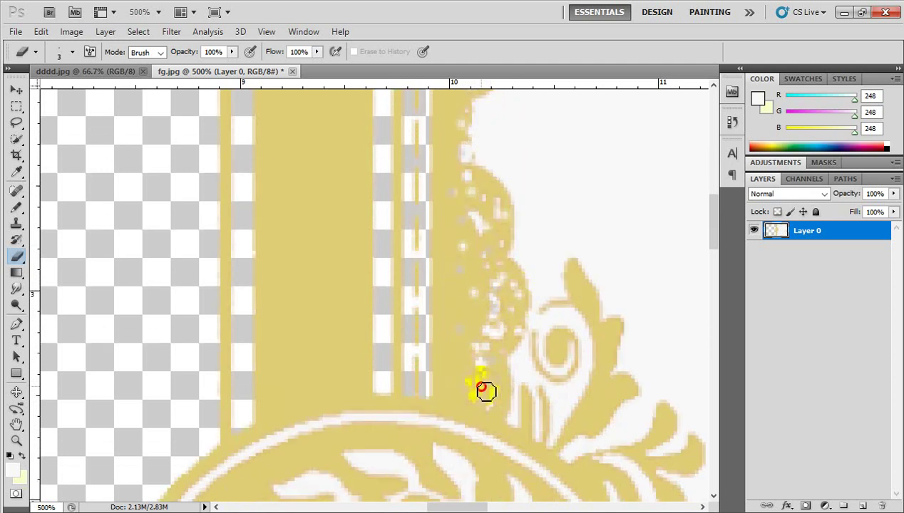
scroll(484, 387, "down", 1)
scroll(500, 357, "down", 1)
left_click(585, 201)
left_click_drag(585, 201, 573, 238)
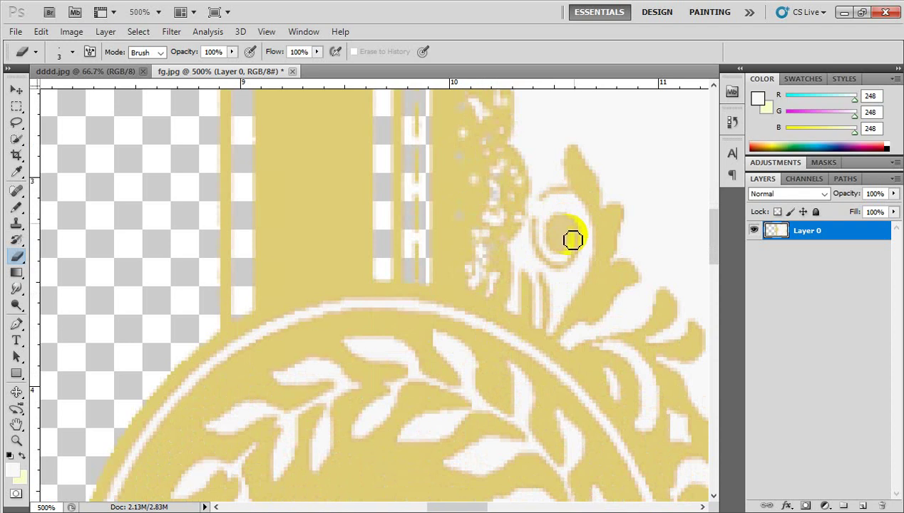
left_click(12, 258)
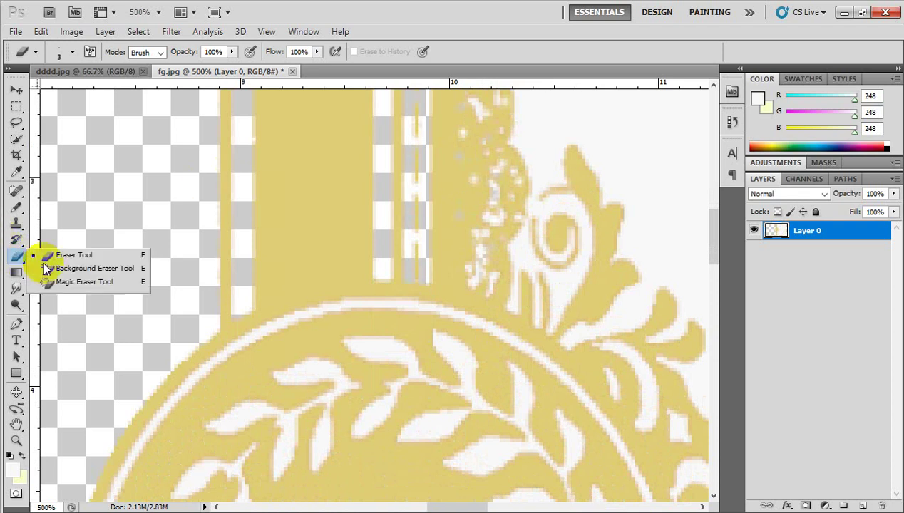
With the Magic Eraser, clear the white background, curled-ornament gaps and arc band above the leaves.
left_click(60, 282)
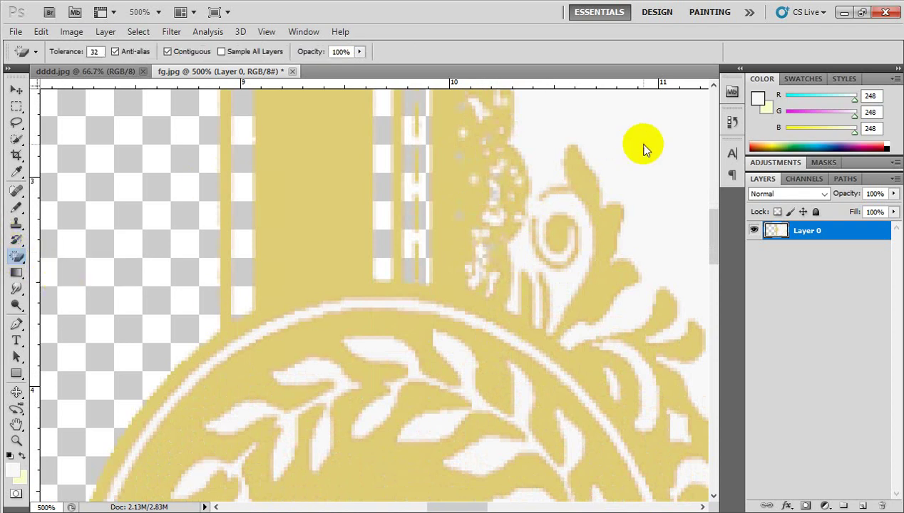
left_click(638, 148)
left_click(479, 236)
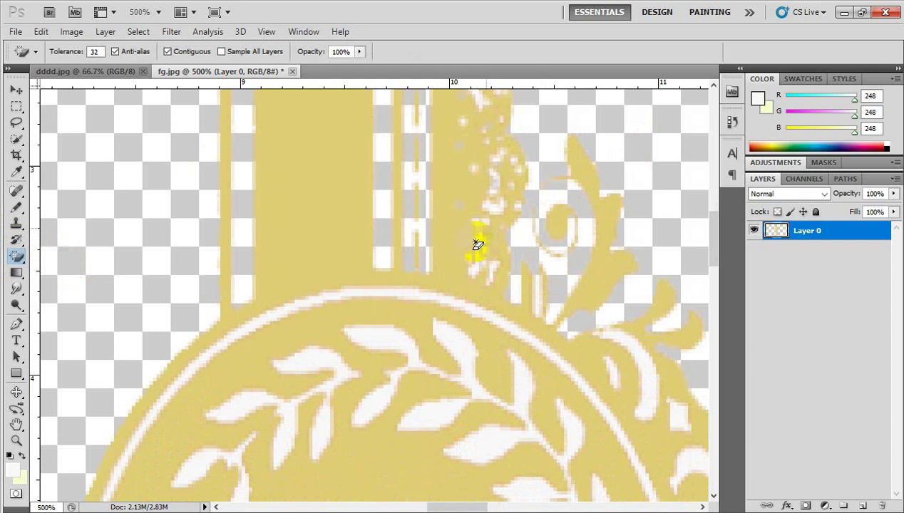
left_click(451, 336)
left_click(392, 348)
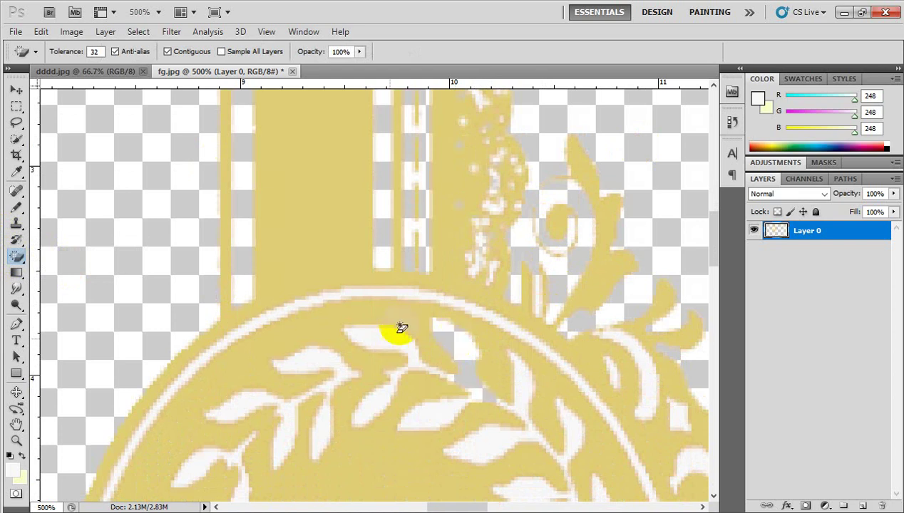
left_click(397, 334)
left_click(418, 295)
Erase the white streaks beside the ornament and the gaps between the medallion leaves.
scroll(499, 293, "down", 1)
scroll(599, 270, "down", 1)
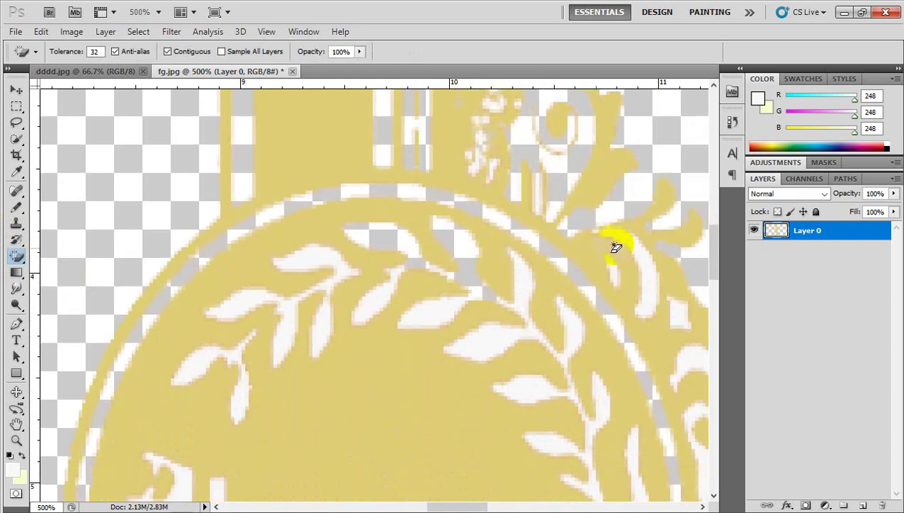
left_click(615, 264)
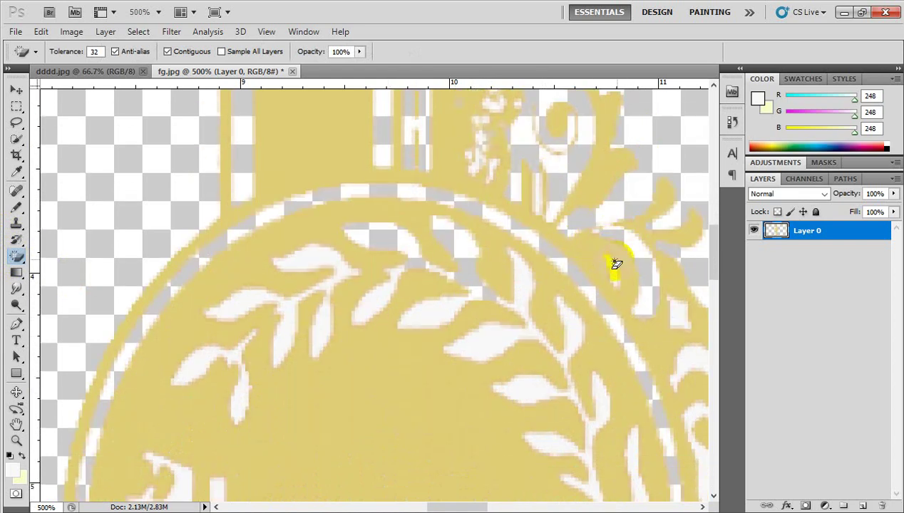
left_click(517, 307)
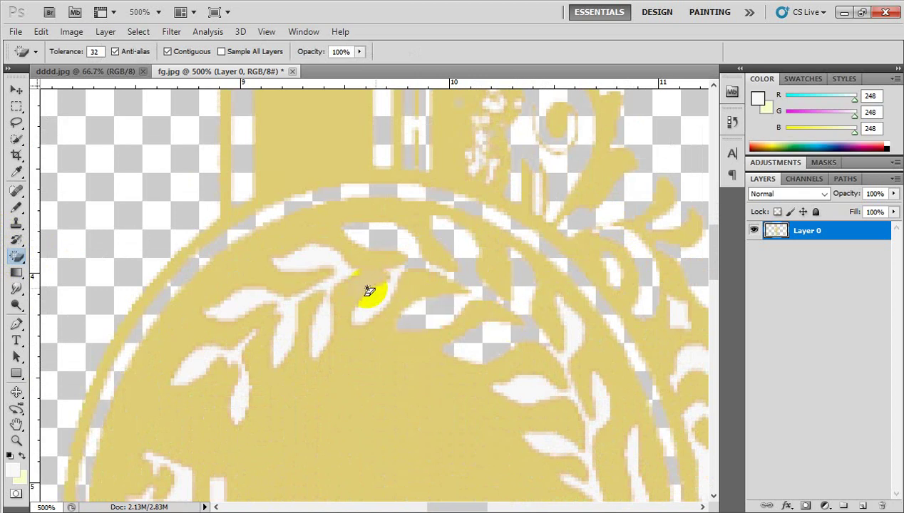
left_click(327, 262)
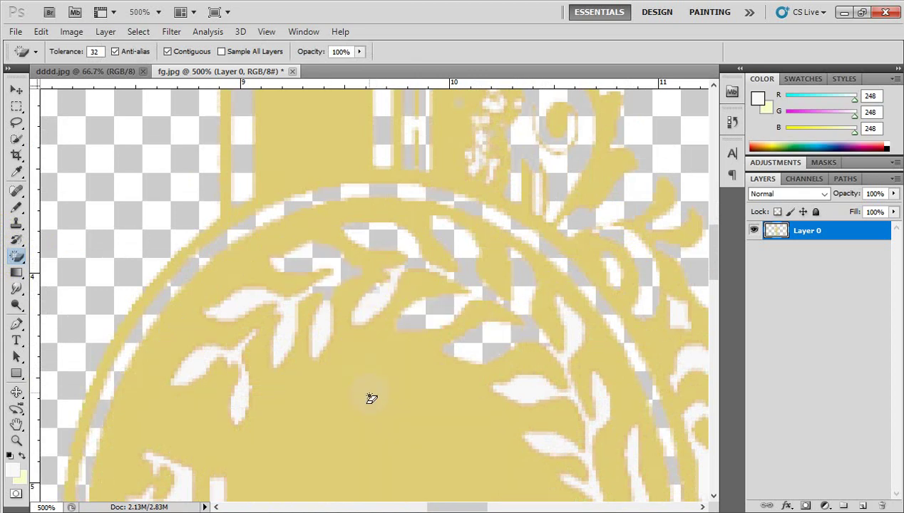